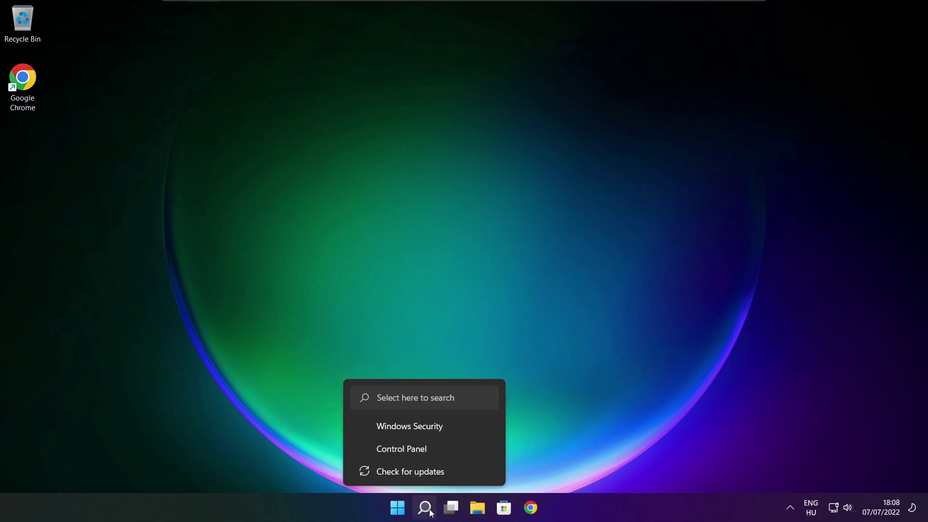
Search Windows for "device manager", open Device Manager and maximize its window.
click(425, 513)
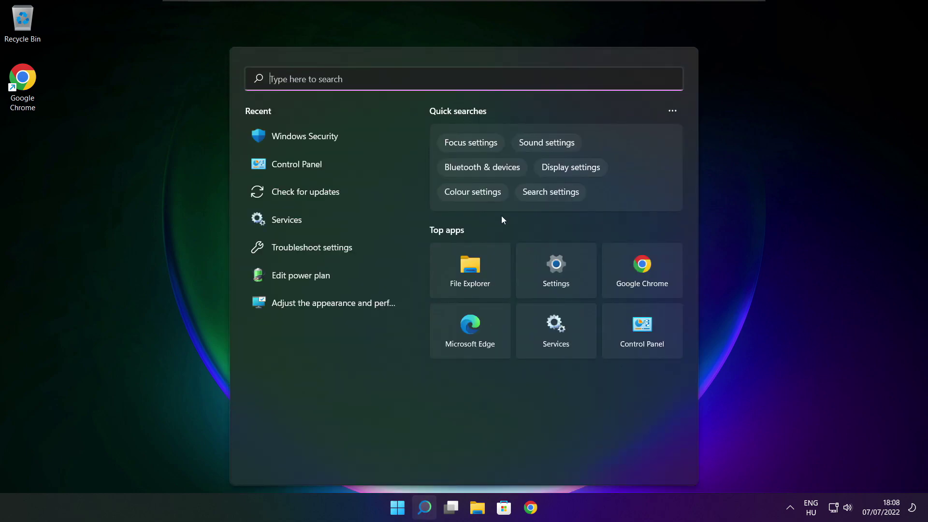
text(device m)
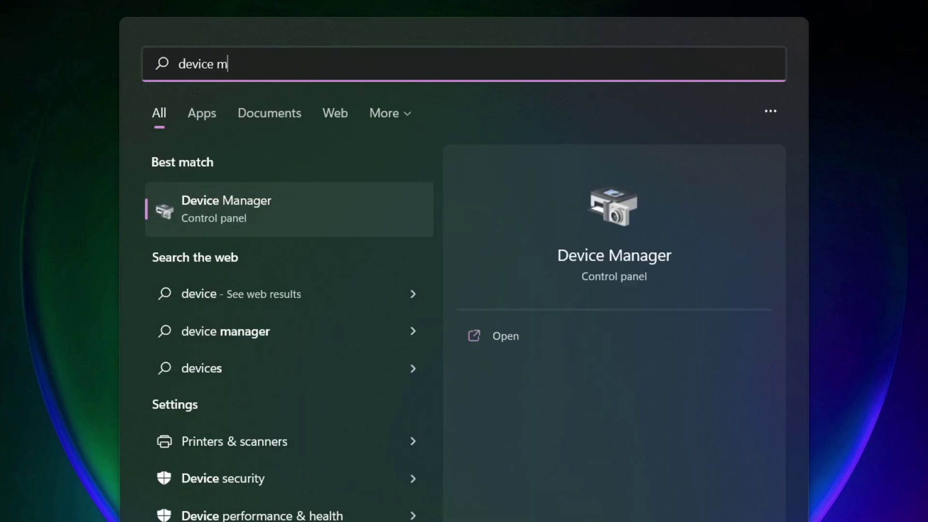
text(anag)
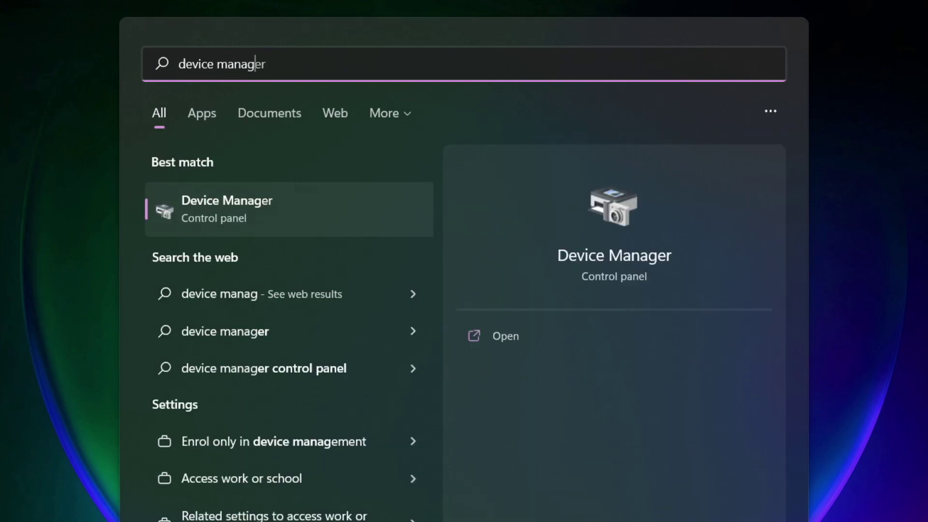
text(er)
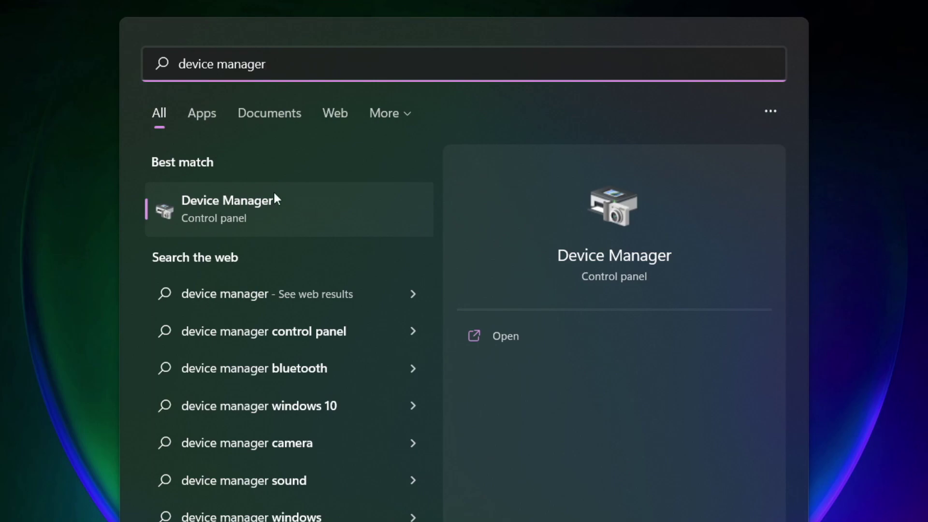
click(340, 216)
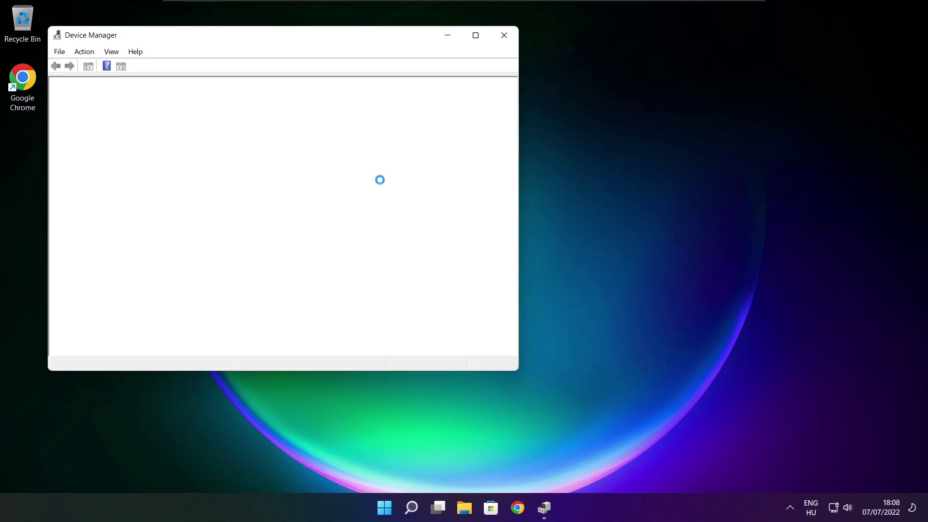
click(475, 36)
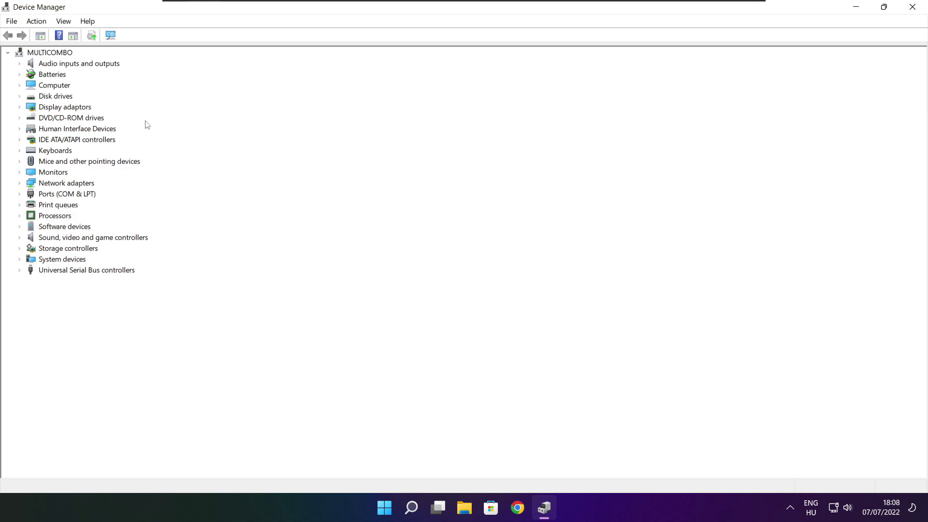
Update the driver of the VMware SVGA 3D display adaptor by searching automatically for drivers, and close the wizard.
click(27, 109)
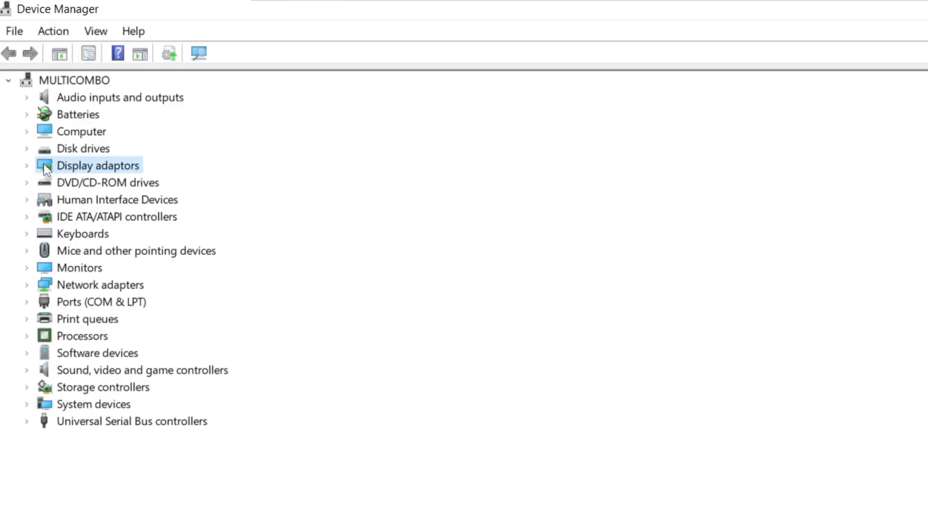
click(26, 166)
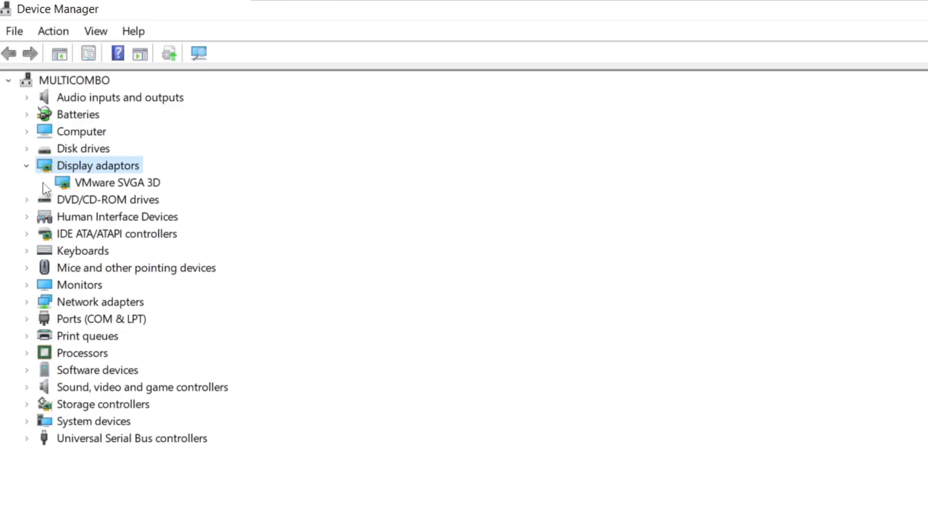
click(99, 183)
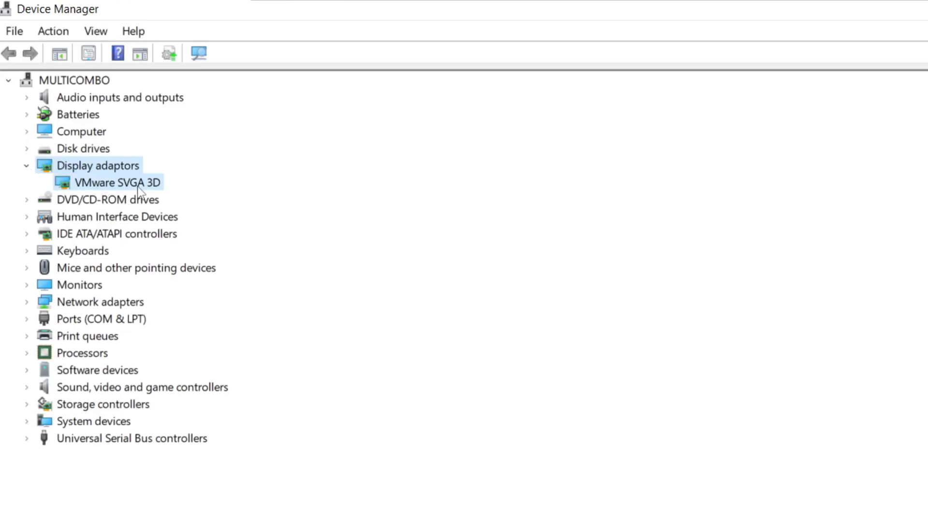
right_click(100, 186)
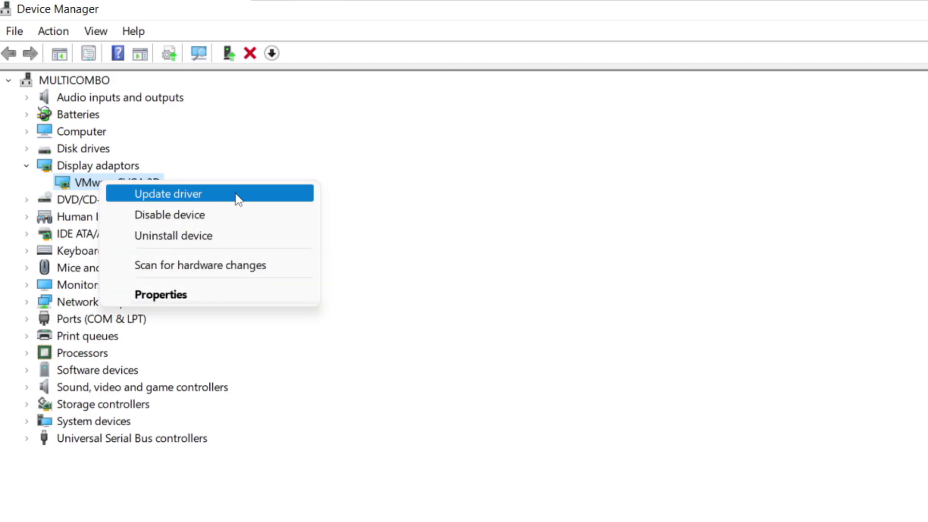
click(208, 196)
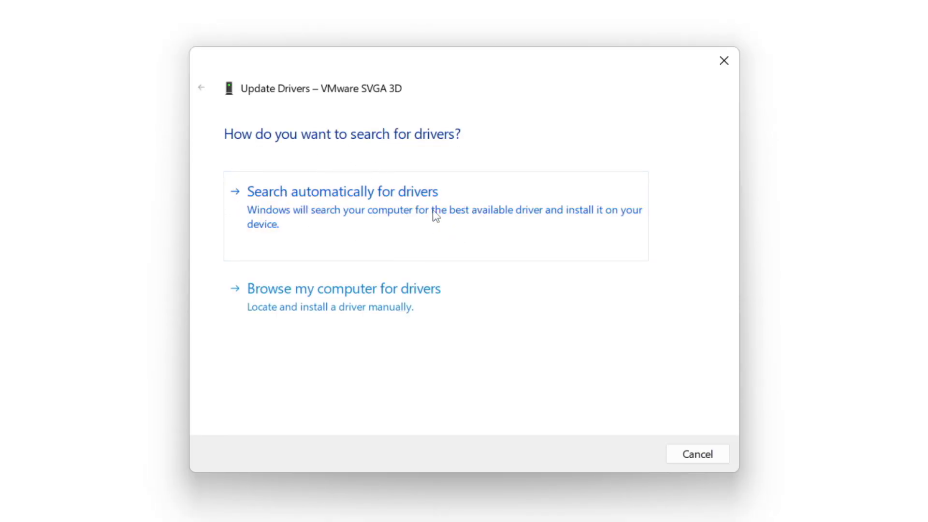
click(407, 218)
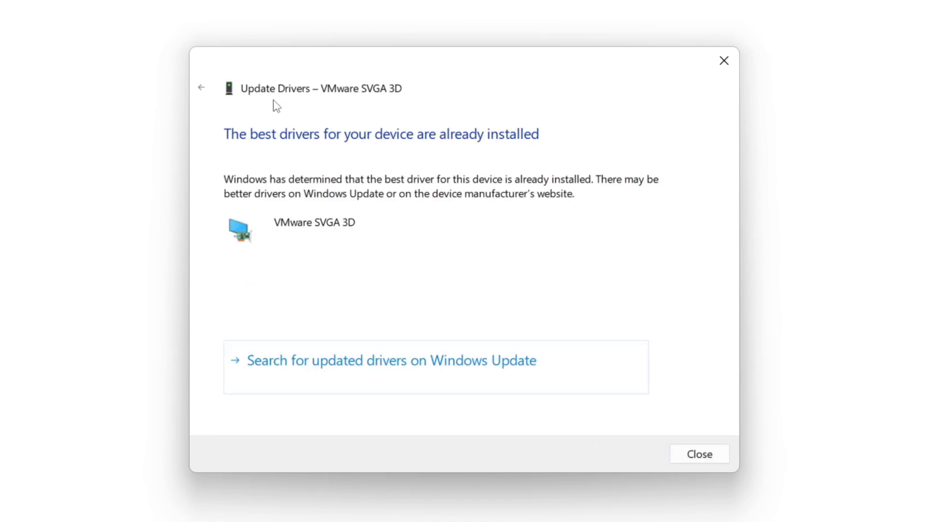
click(695, 454)
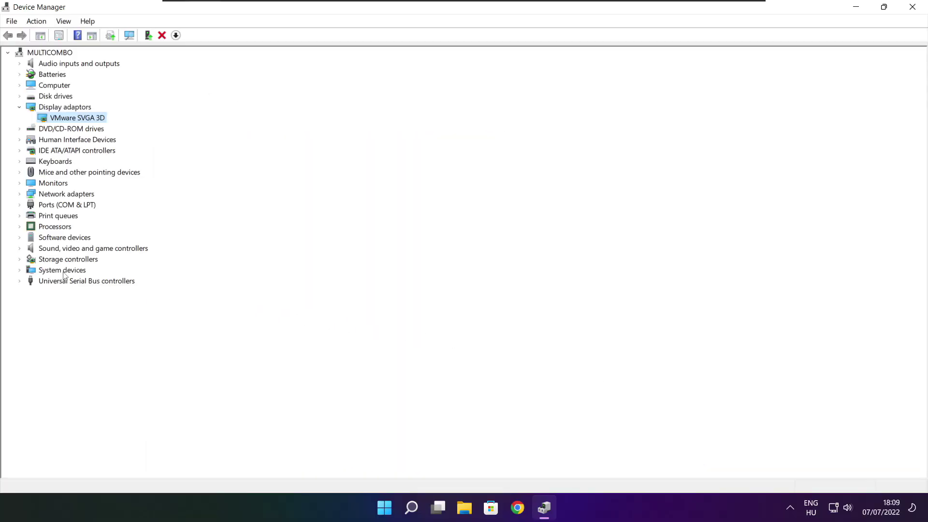
Update the High Definition Audio Device driver by searching automatically for drivers, and close the wizard and Device Manager.
click(62, 306)
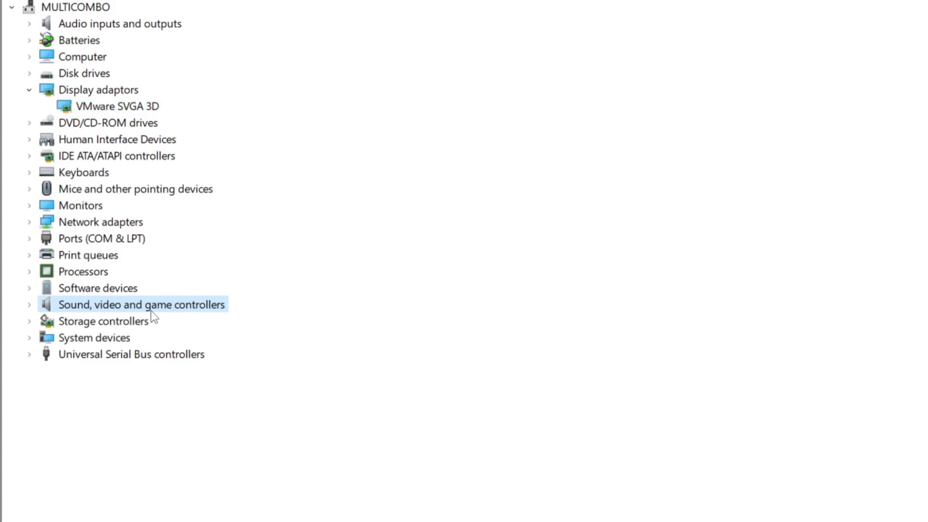
click(29, 305)
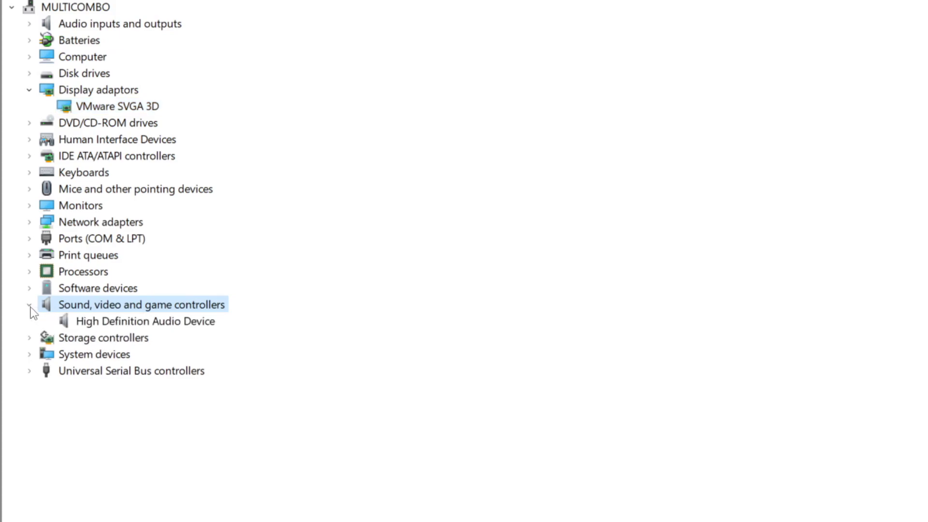
click(145, 323)
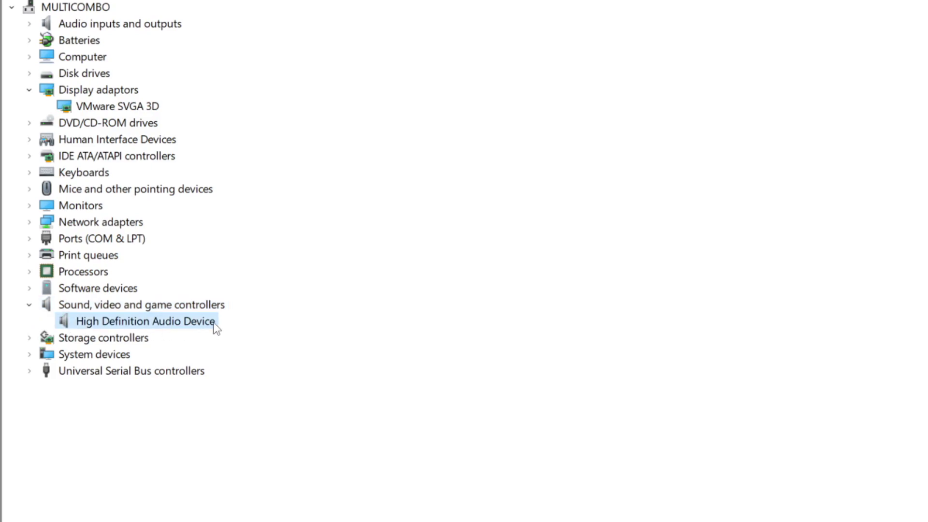
right_click(138, 326)
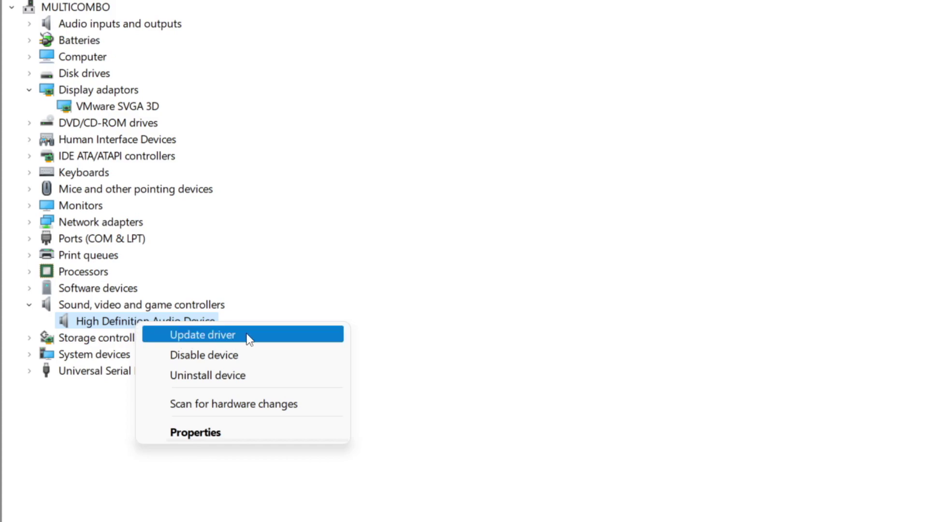
click(276, 341)
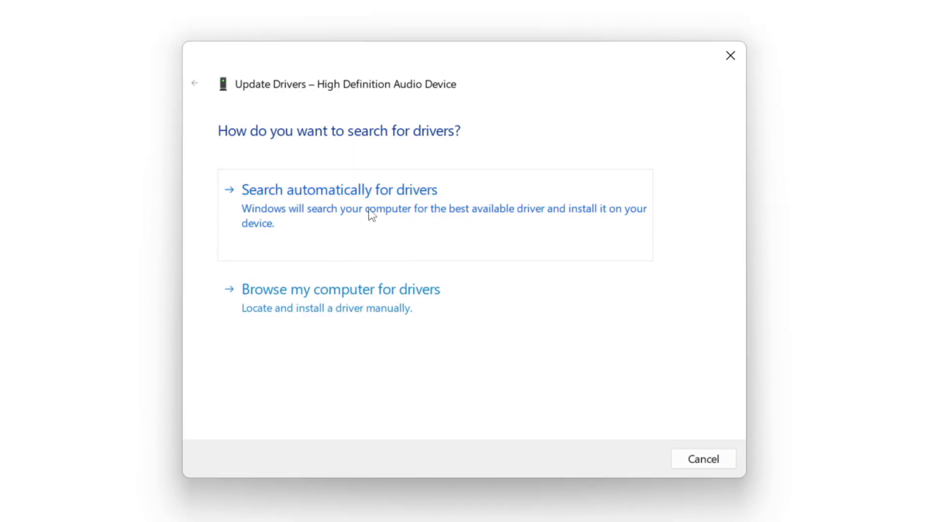
click(371, 214)
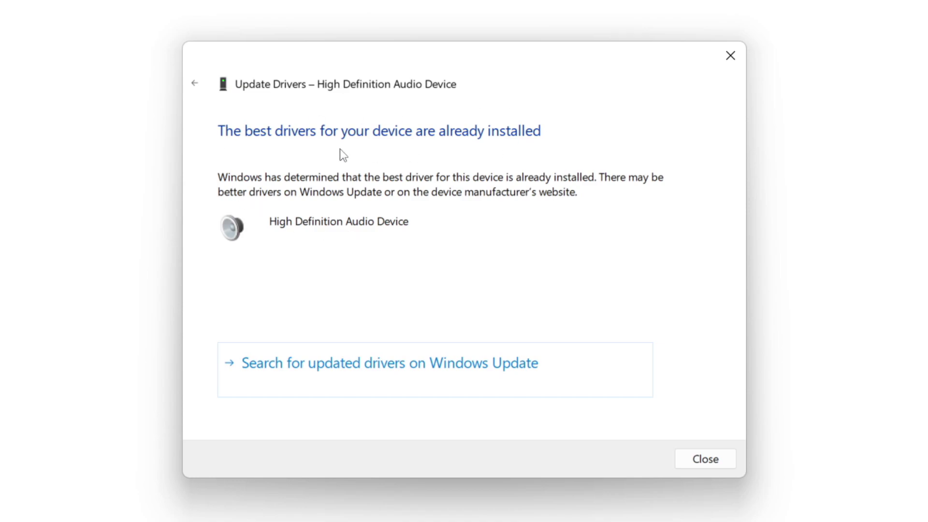
click(707, 459)
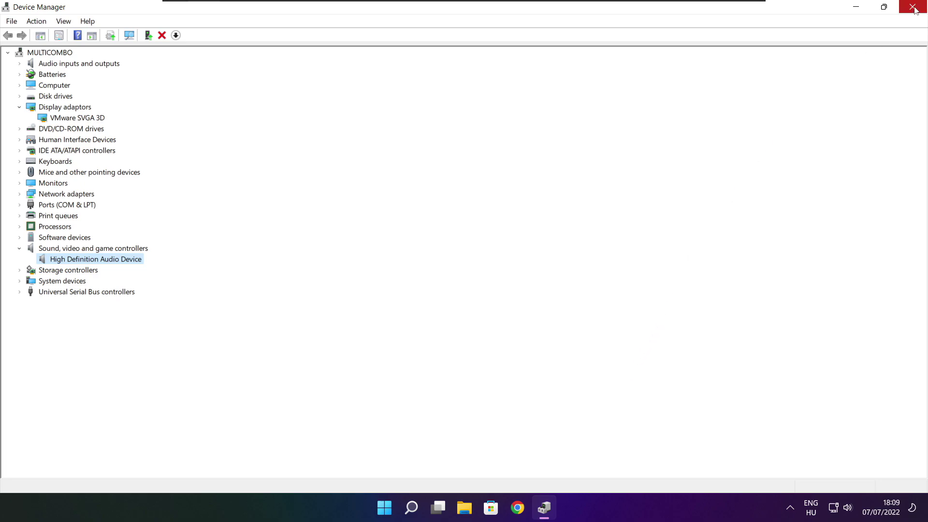
click(913, 8)
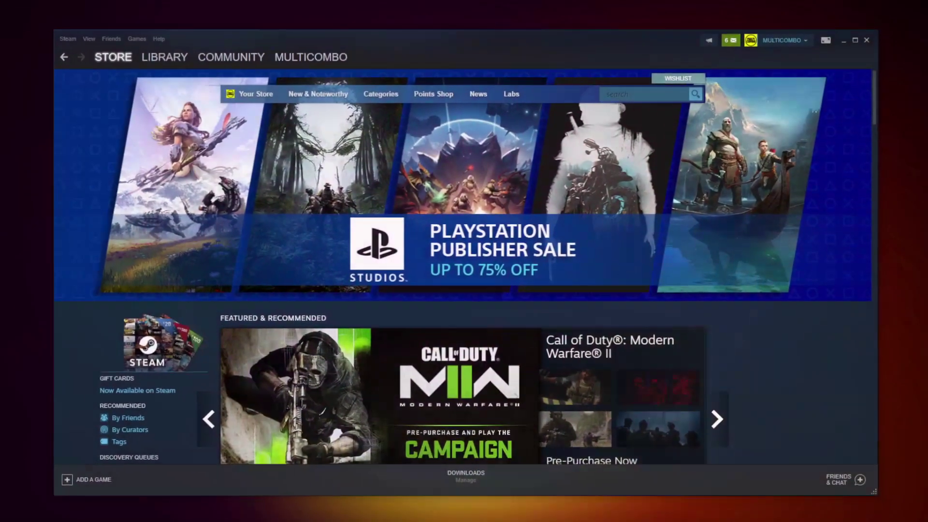
In the Steam library, verify the integrity of the local game files for the favorite labelled NOT WORKING GAME.
mouse_move(163, 60)
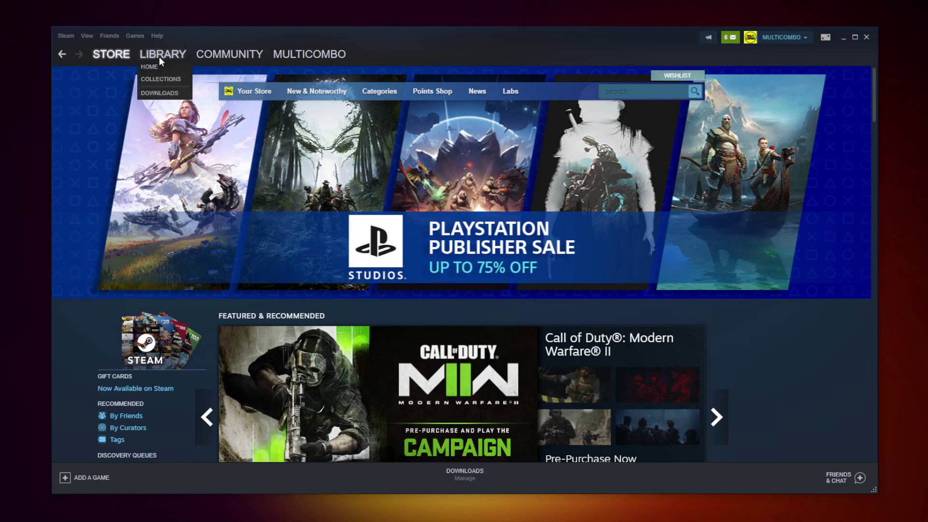
click(159, 56)
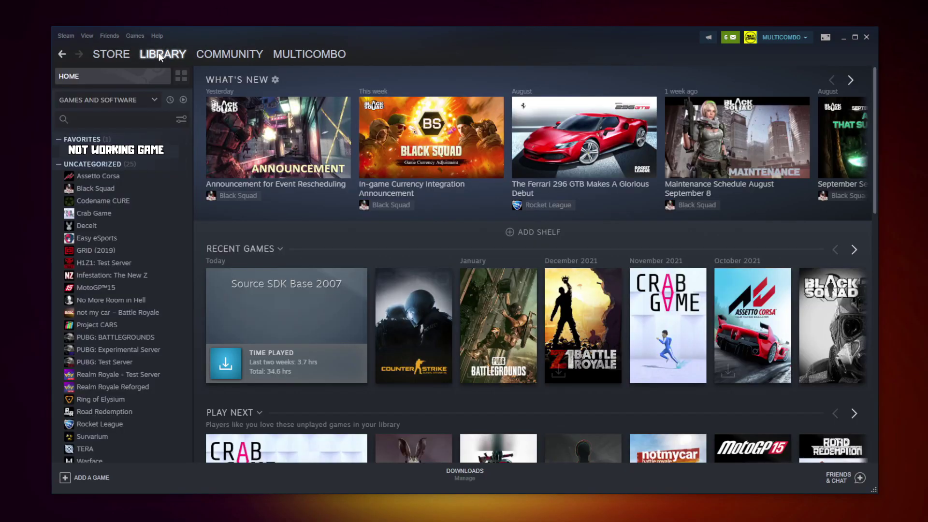
right_click(182, 158)
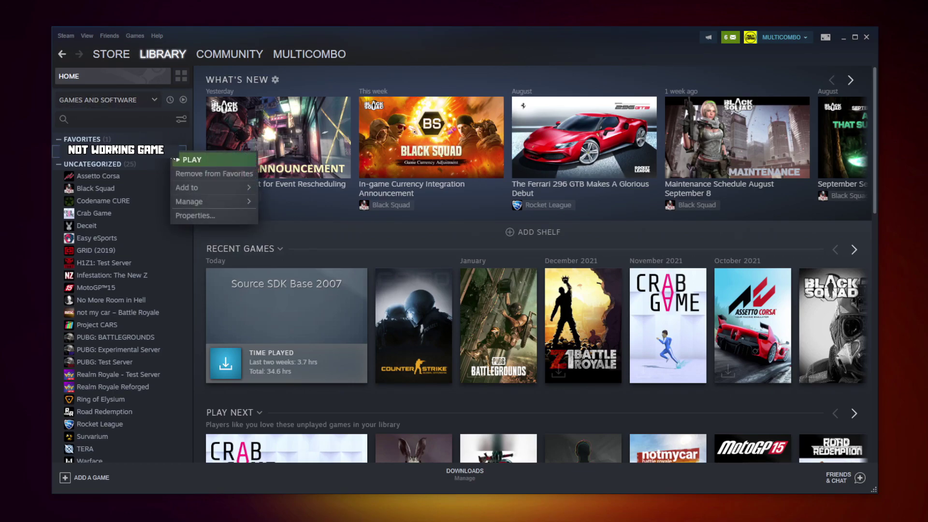
click(207, 215)
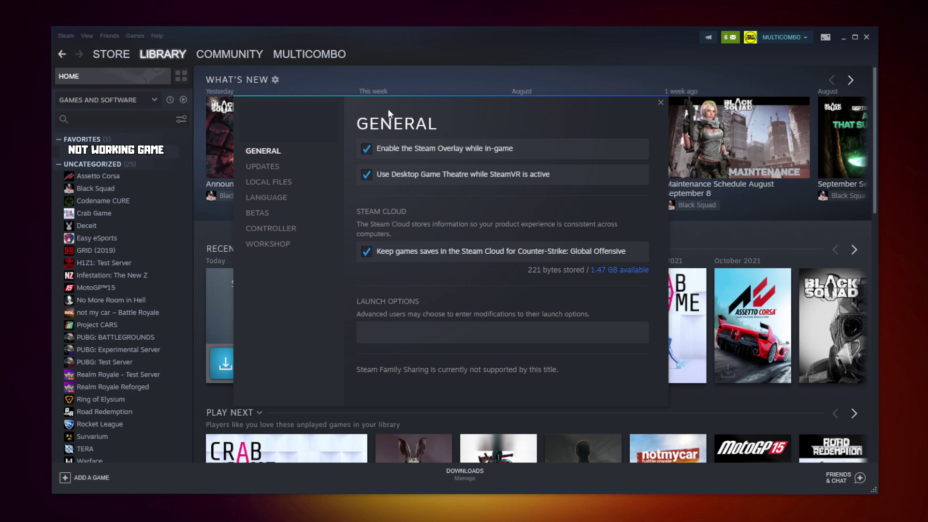
click(273, 183)
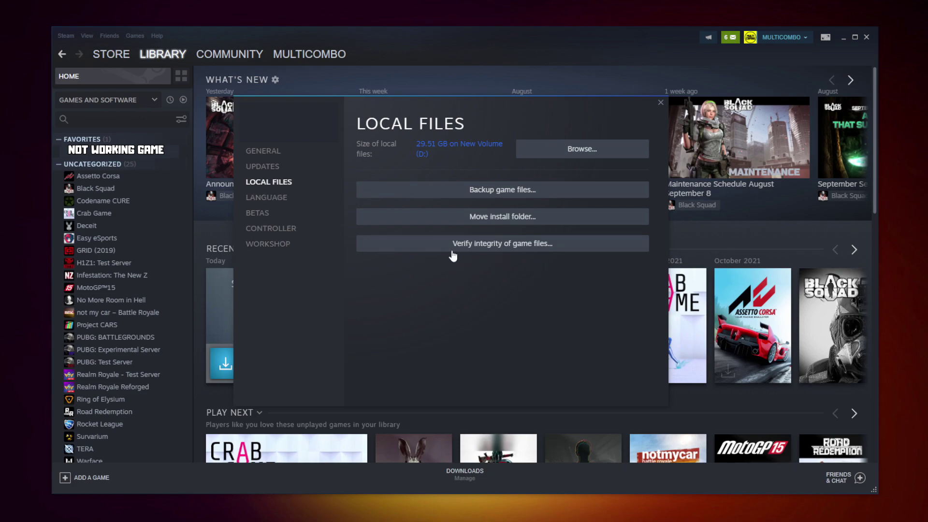
click(506, 245)
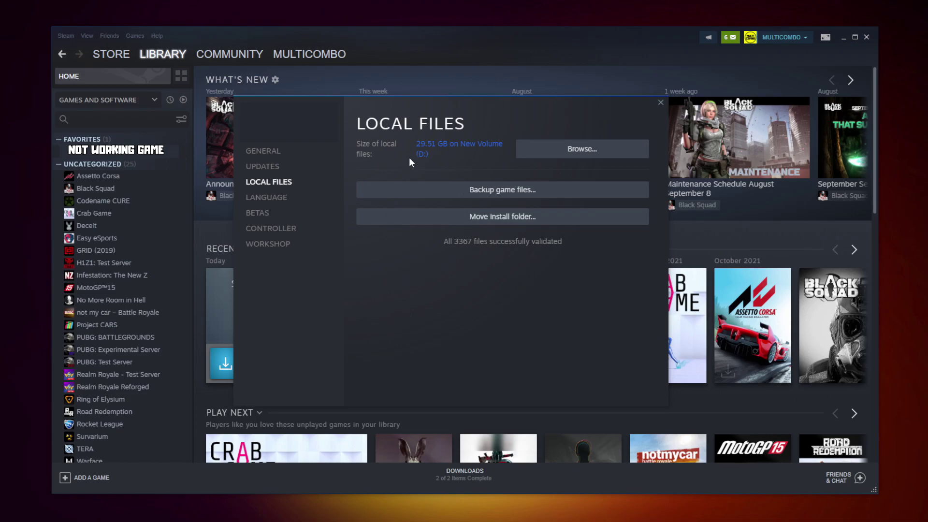
Browse to the game's local installation folder and open the properties of its NOT WORKING GAME application file.
click(591, 153)
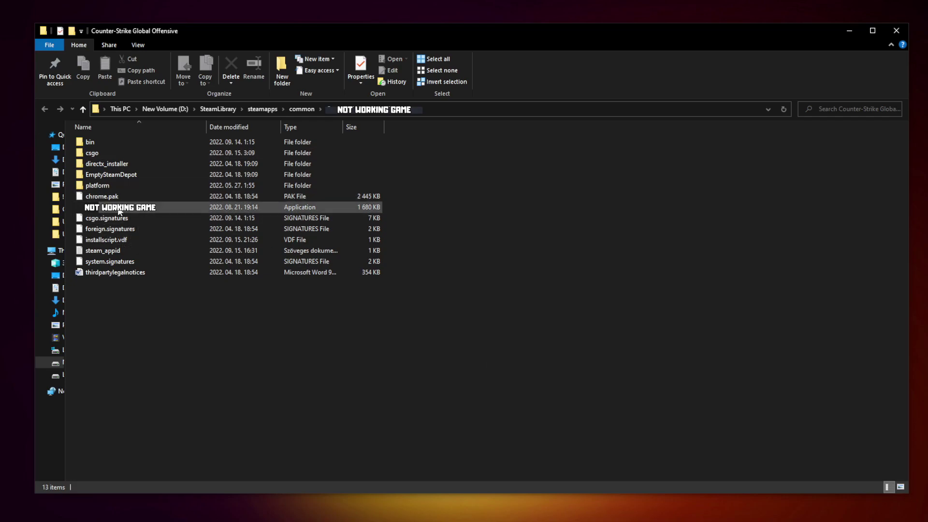
click(214, 212)
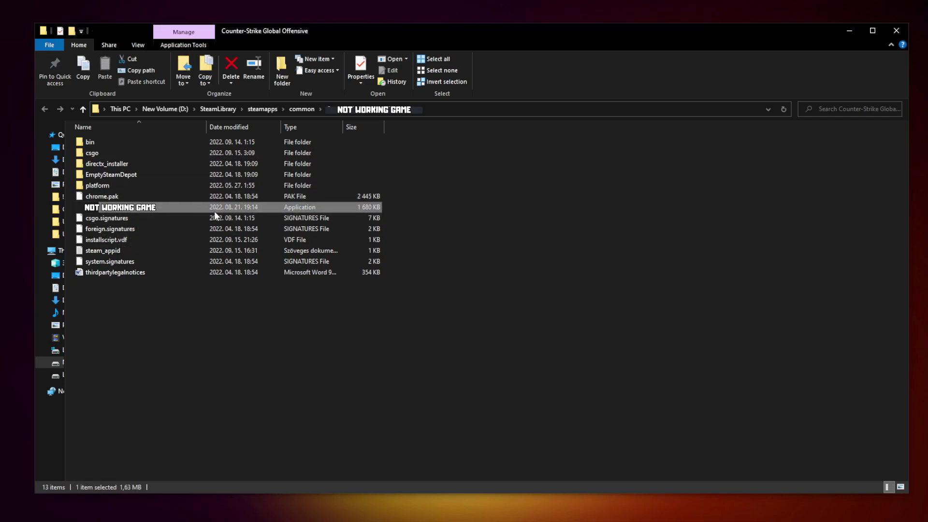
right_click(186, 208)
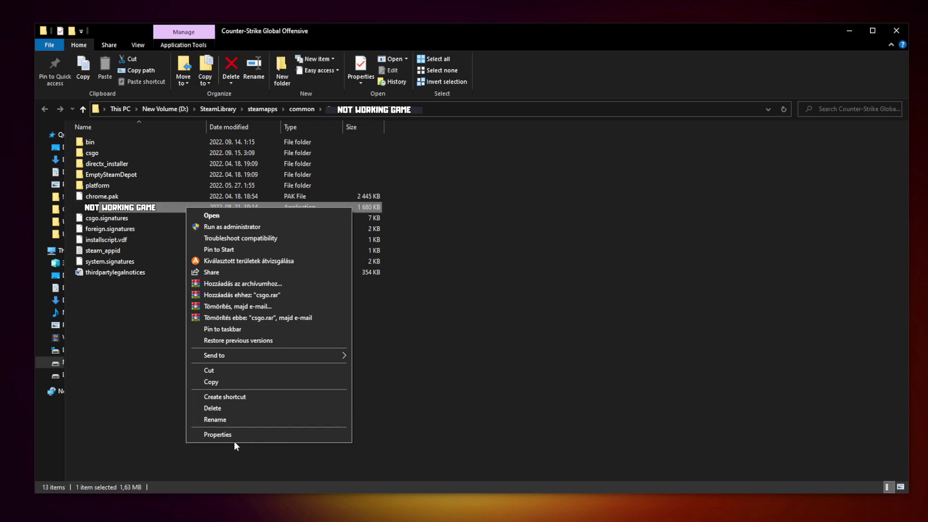
click(267, 433)
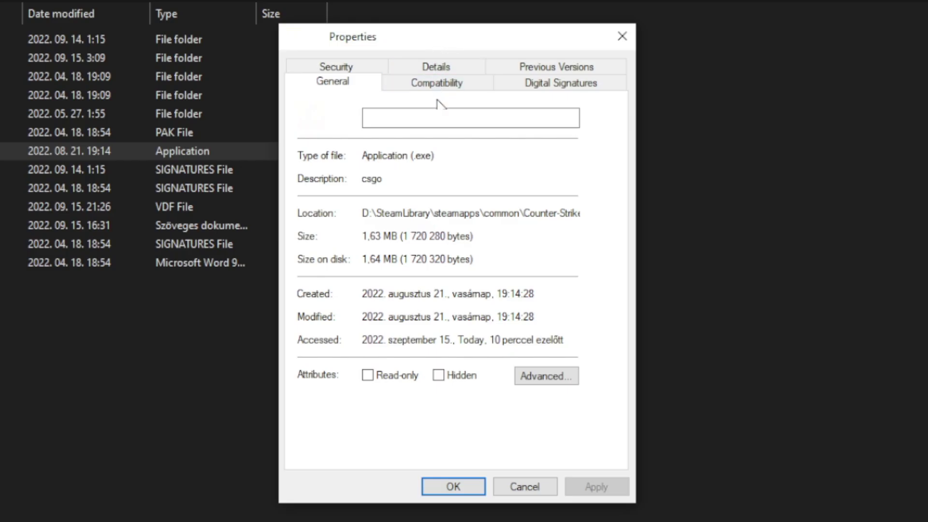
Set the executable to Windows 8 compatibility mode, disable fullscreen optimizations, enable running as administrator, and apply the settings.
click(447, 90)
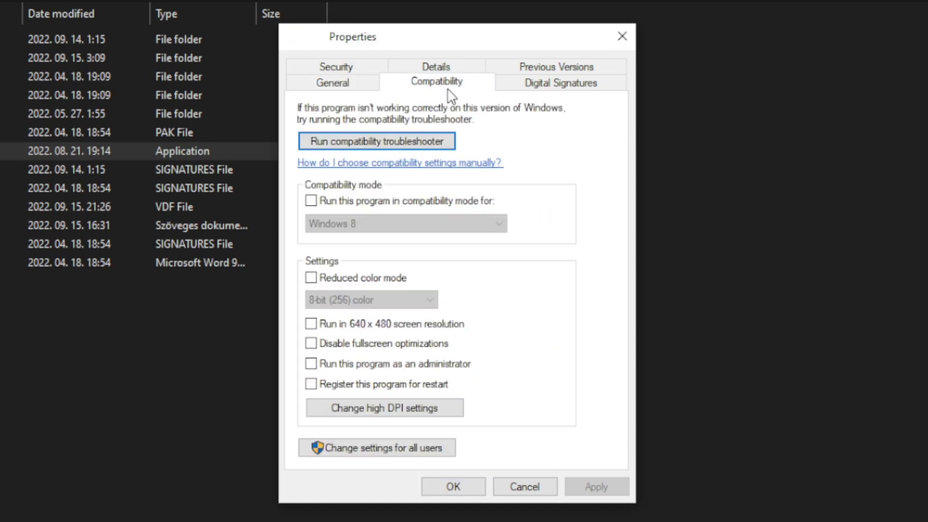
click(320, 203)
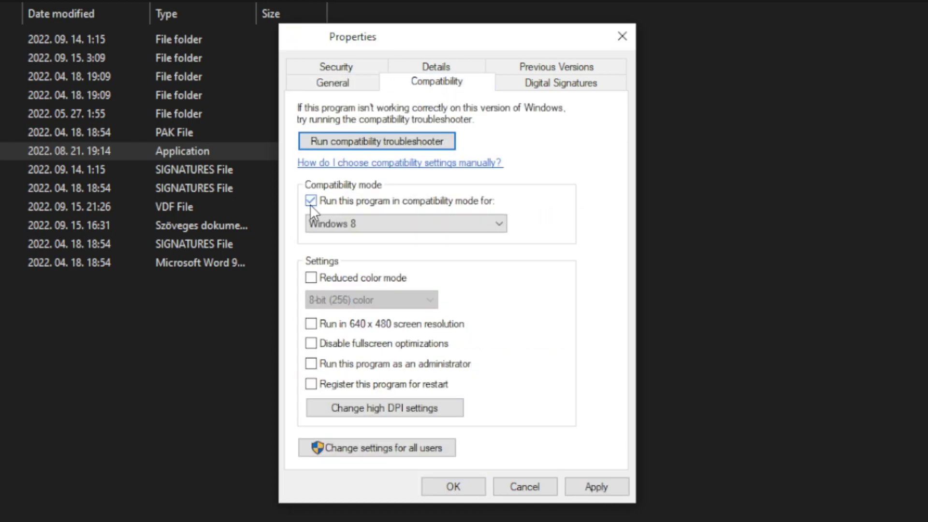
click(359, 222)
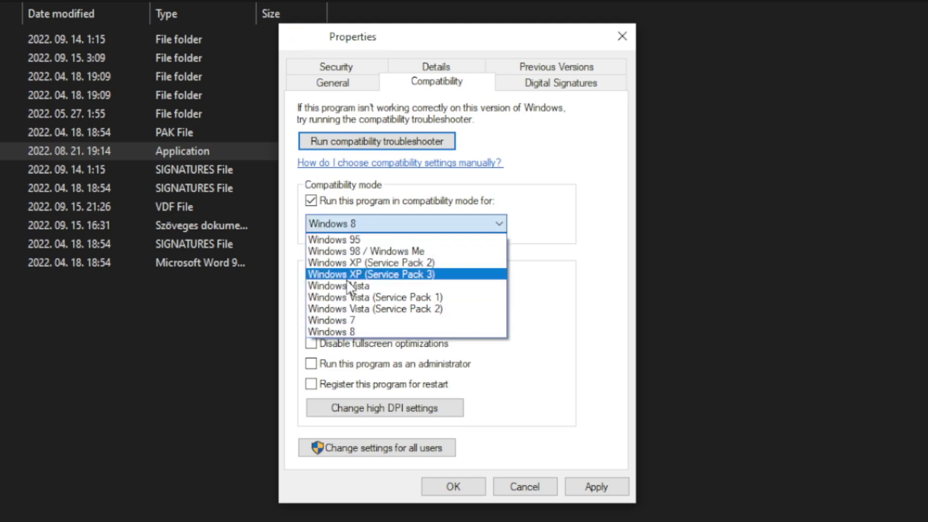
click(354, 332)
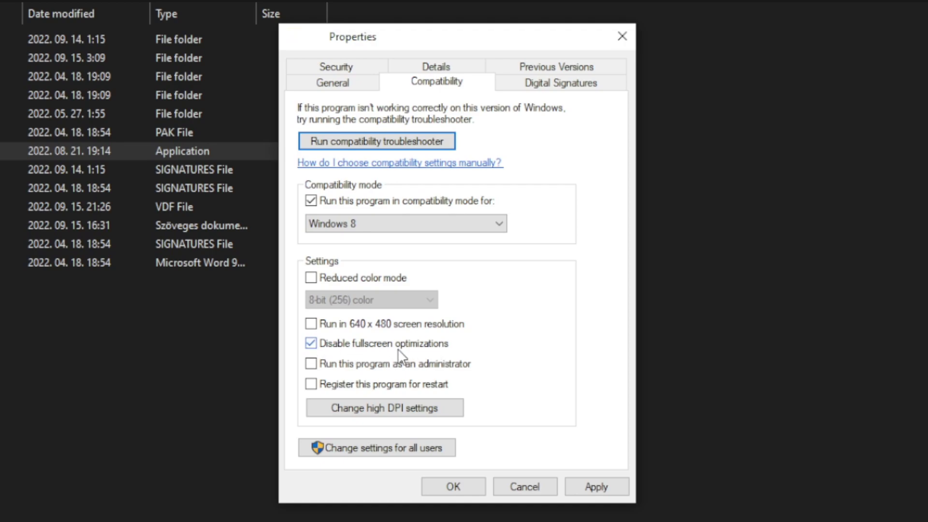
click(447, 366)
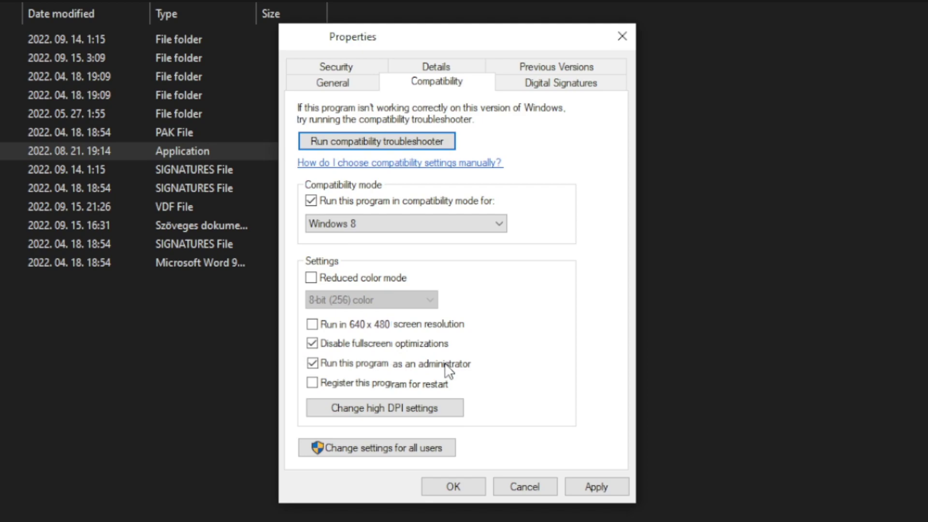
click(601, 486)
click(456, 493)
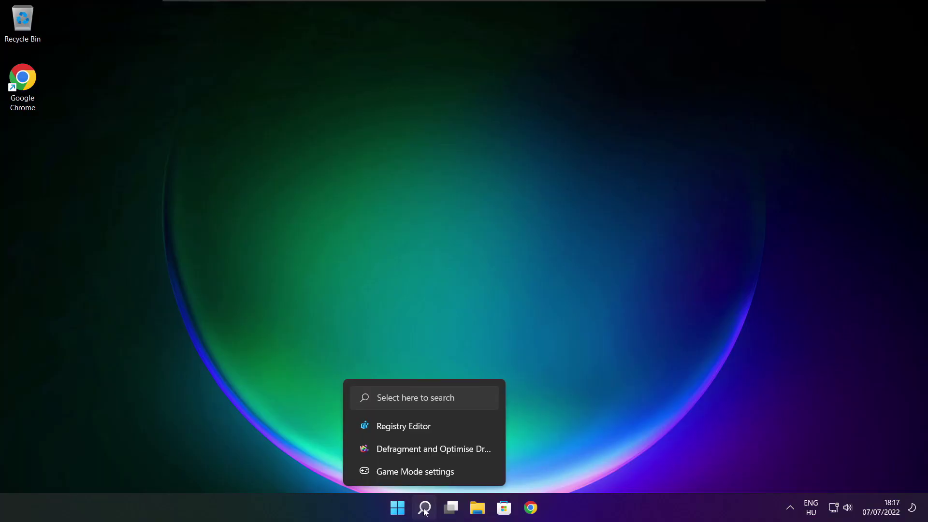
Search Windows for "updates", run a check for Windows updates, and close Settings.
click(425, 507)
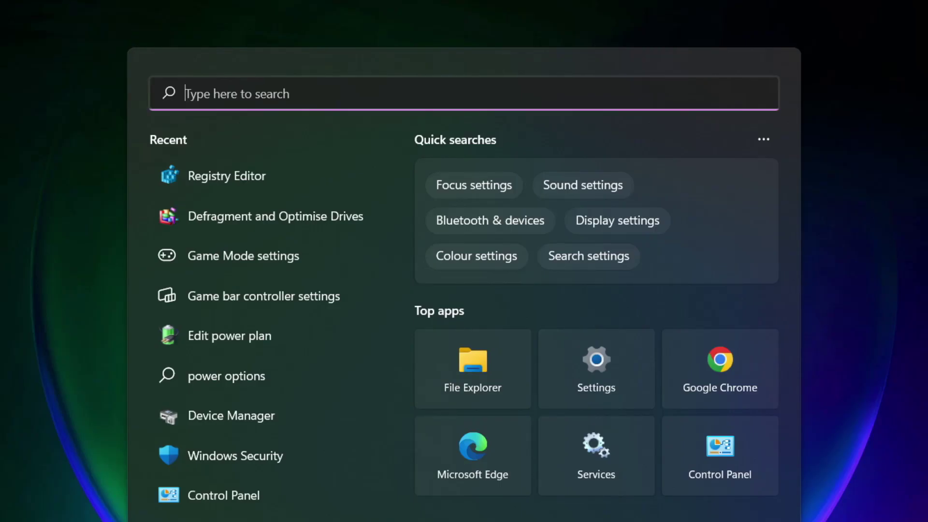
text(u)
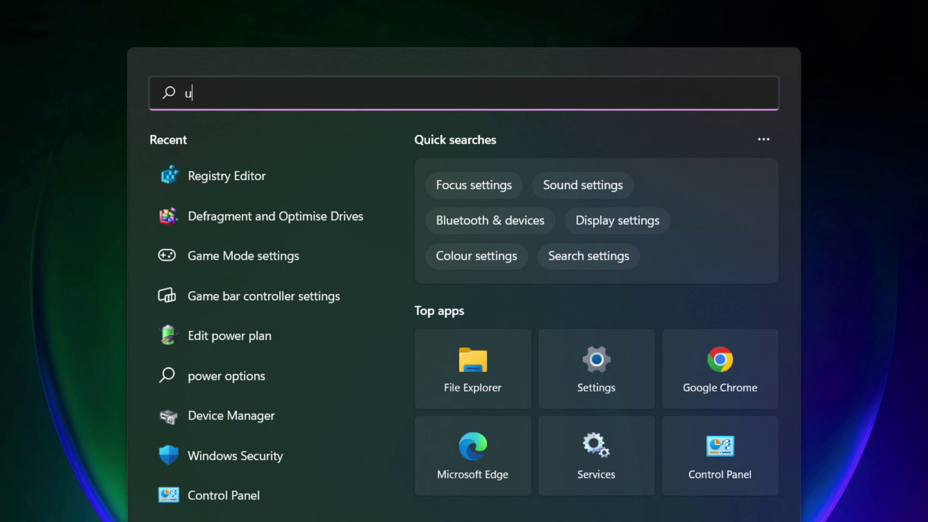
text(pdates)
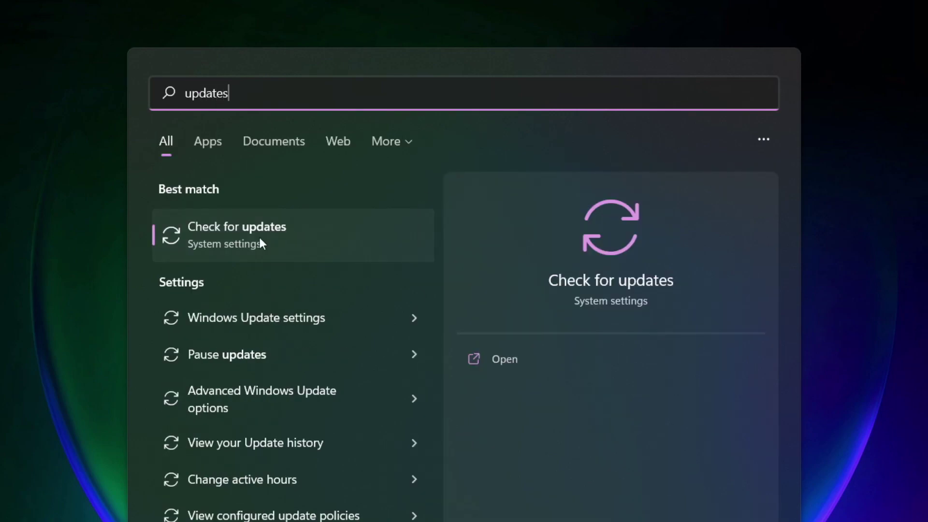
click(282, 240)
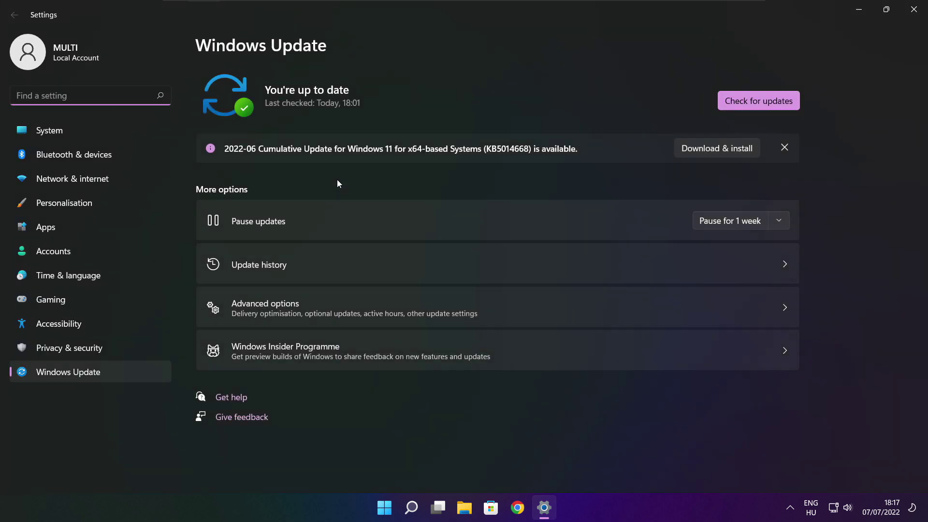
click(758, 101)
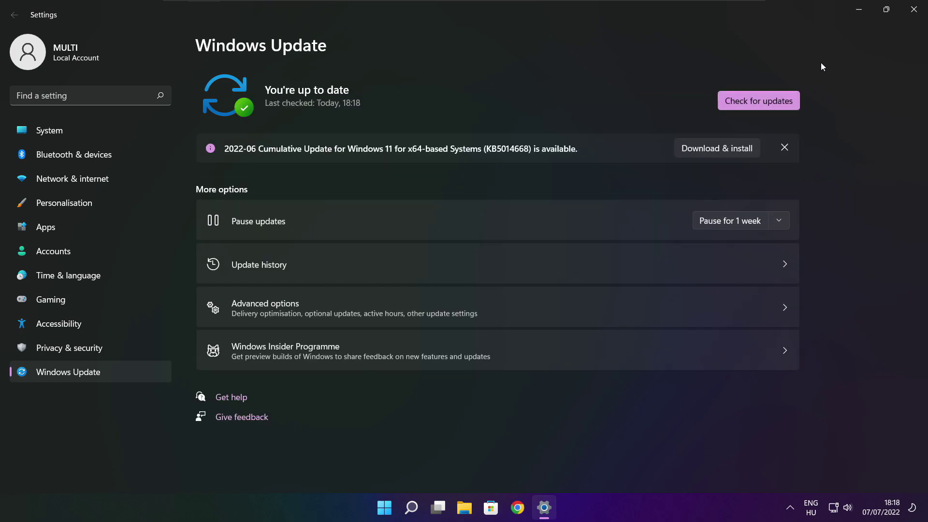
click(914, 10)
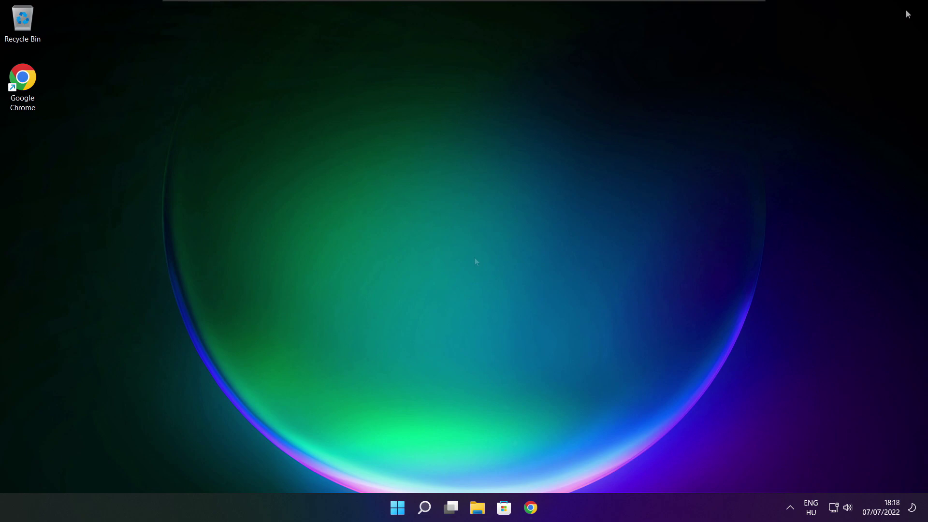
Switch to Google Chrome and download the English DirectX End-User Runtime Web Installer from the Microsoft Download Center.
click(531, 508)
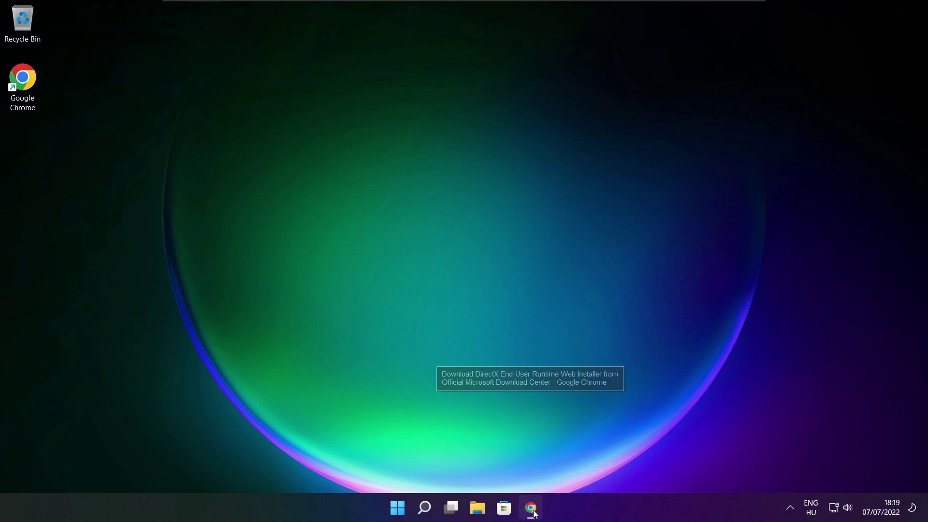
click(282, 32)
click(283, 31)
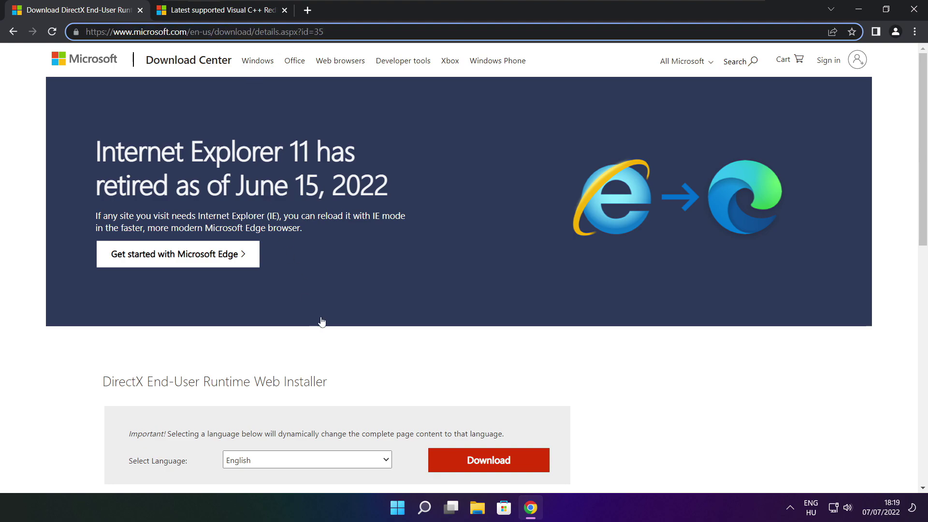
click(335, 349)
scroll(344, 201, down, 4)
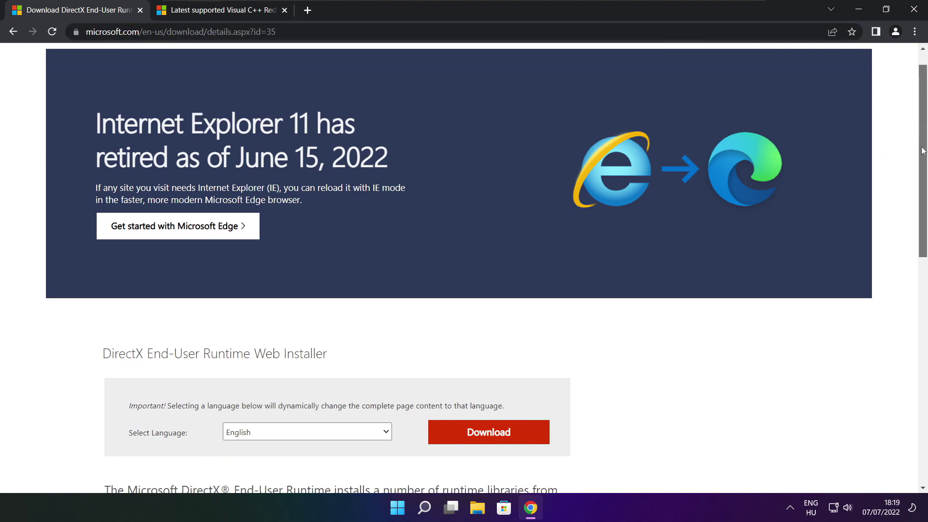
drag(344, 201, 396, 205)
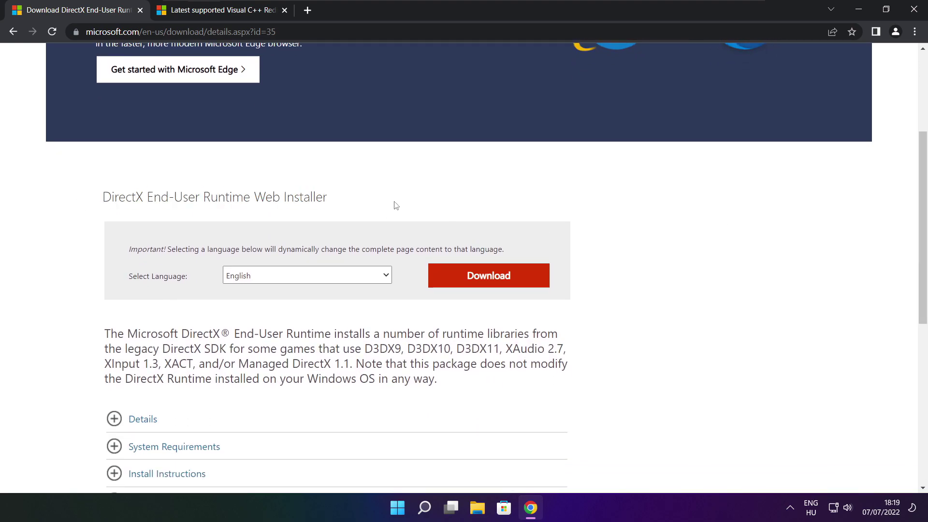
click(489, 278)
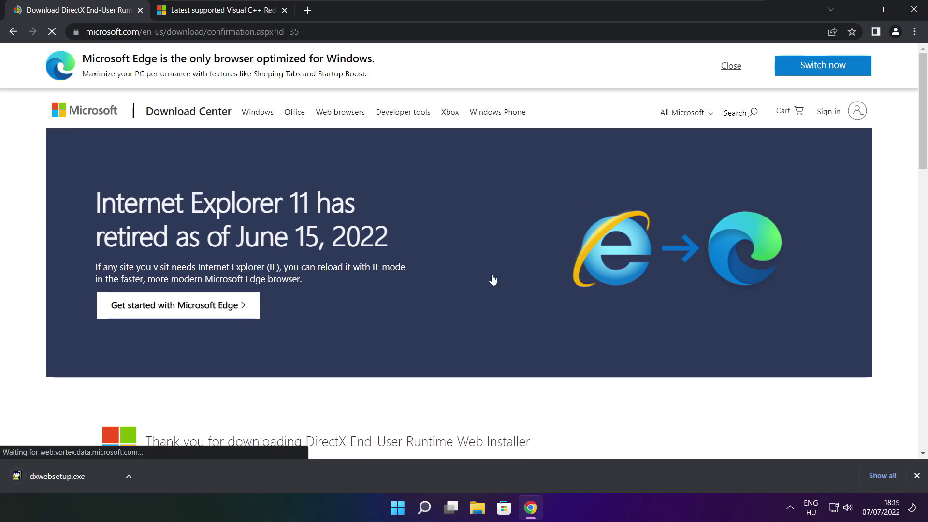
Launch the downloaded dxwebsetup.exe and accept the DirectX license agreement.
click(87, 477)
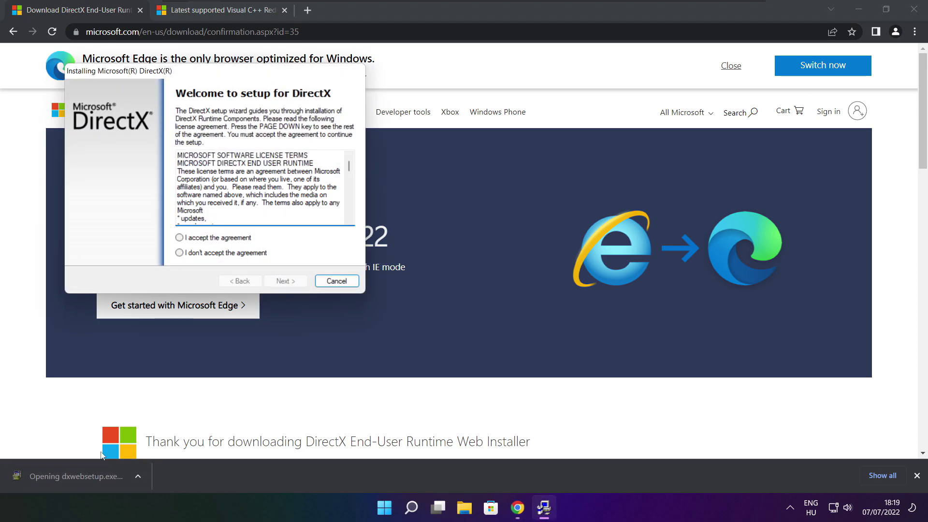
drag(247, 98, 442, 140)
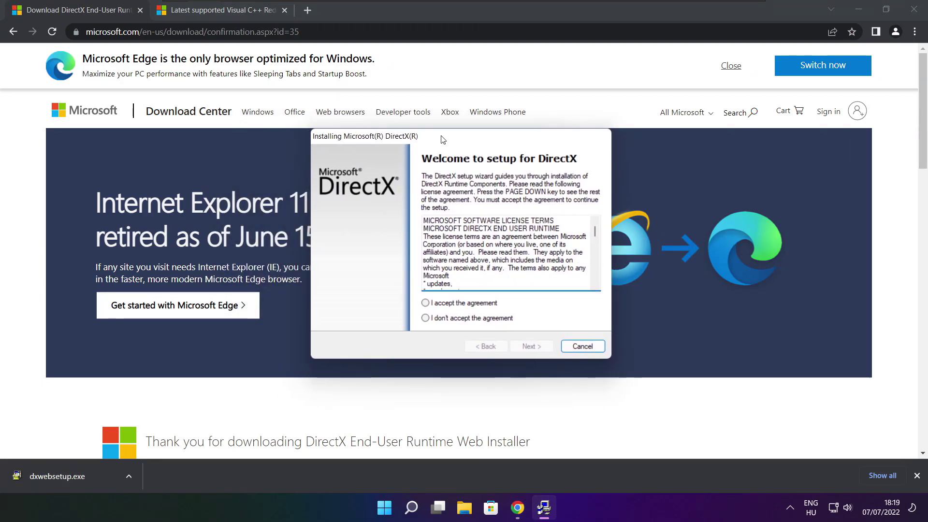
drag(596, 229, 595, 275)
click(426, 303)
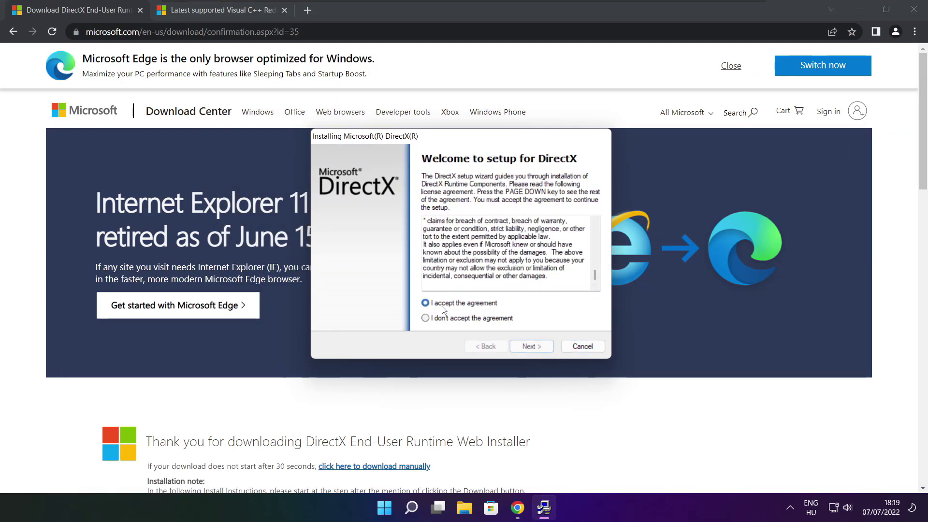
click(530, 346)
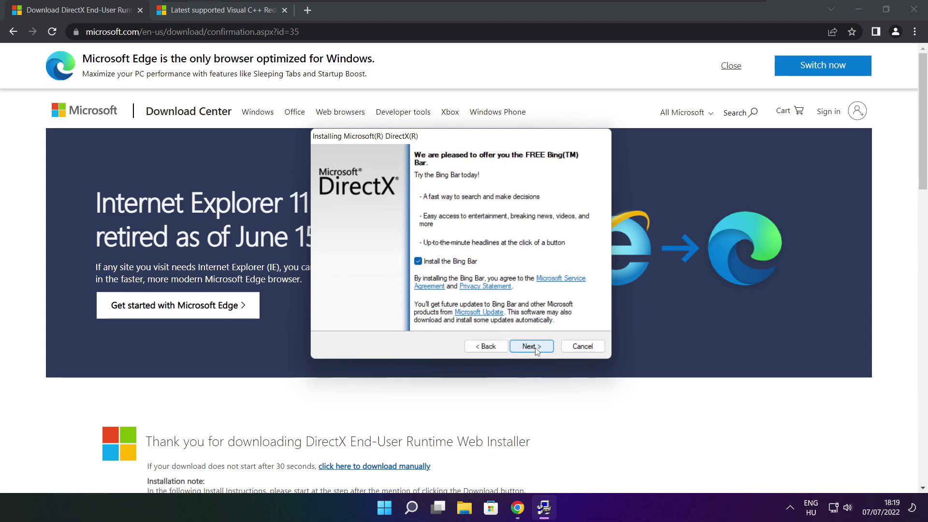
Install the DirectX runtime components without the Bing Bar, finish the setup, and close the DirectX download page.
click(418, 262)
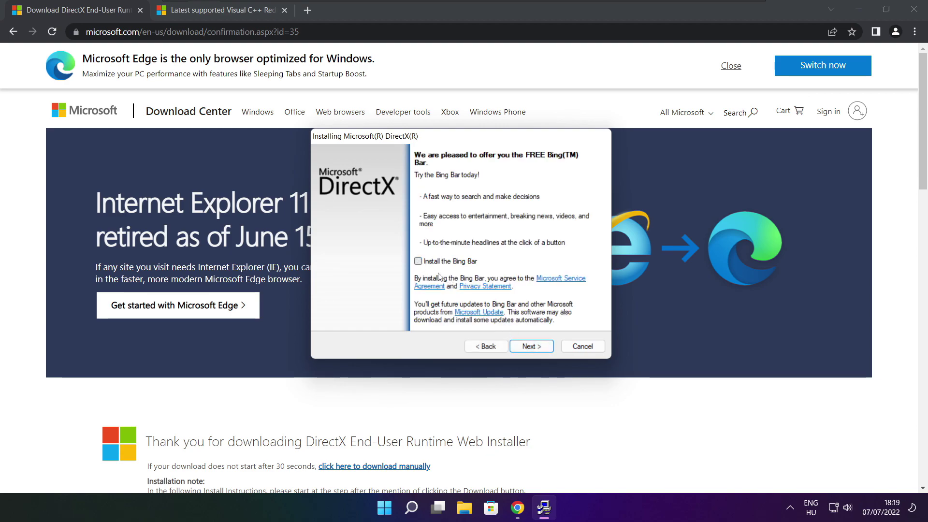
click(541, 350)
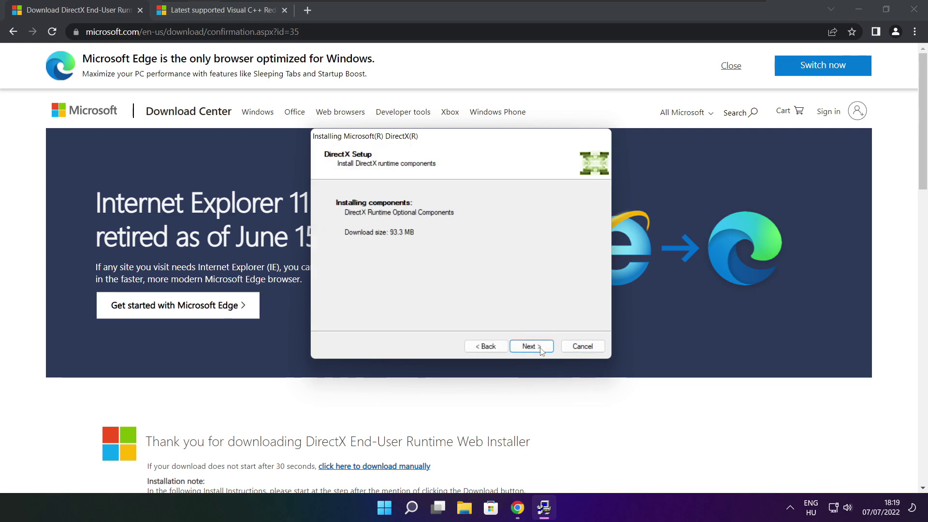
click(533, 349)
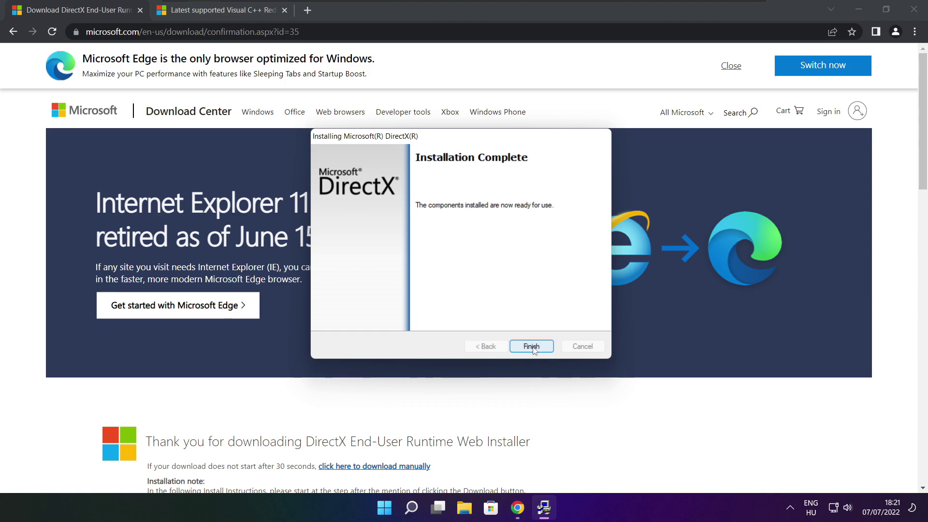
click(540, 348)
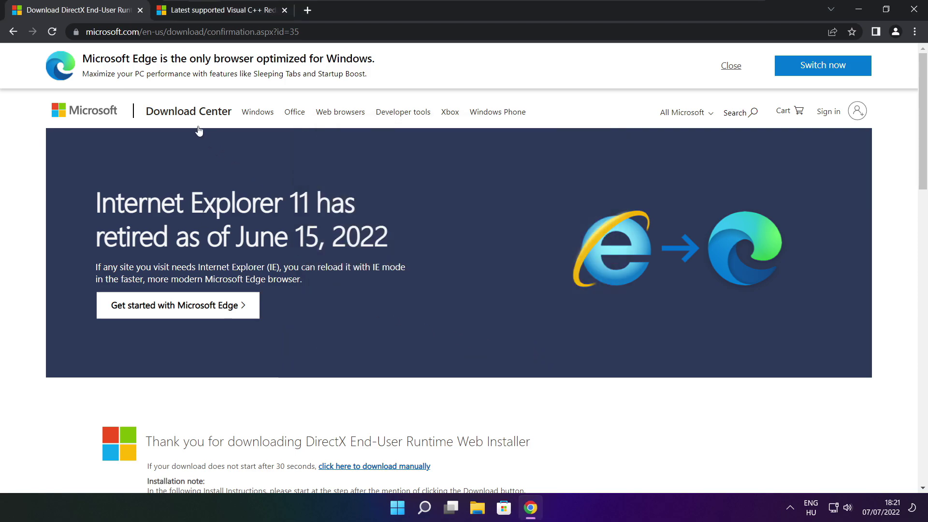
click(141, 11)
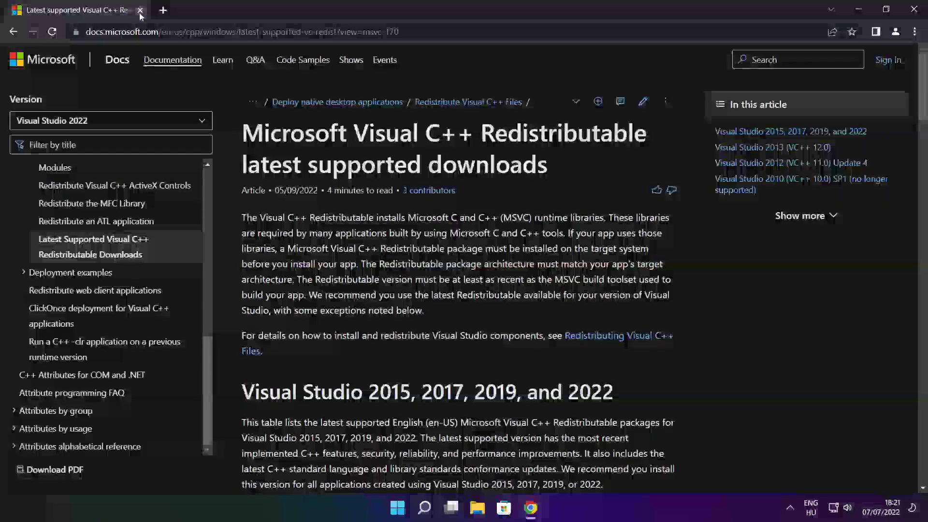
key(ctrl+l)
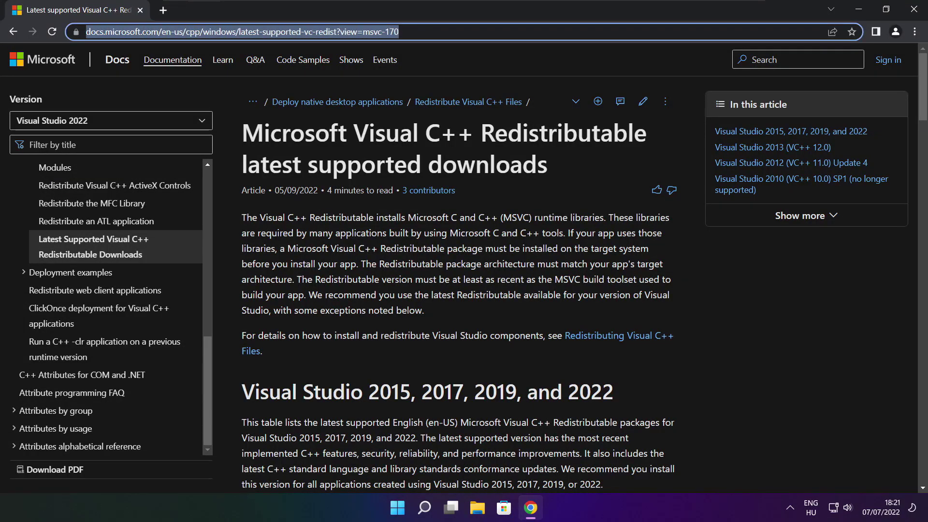
key(ctrl+shift+Right)
key(ctrl+shift+Right)
key(ctrl+shift+Right)
key(ctrl+shift+Right)
key(ctrl+shift+Right)
key(ctrl+shift+Right)
key(ctrl+shift+Right)
key(ctrl+shift+Right)
key(ctrl+shift+Right)
key(ctrl+shift+Right)
key(ctrl+shift+Right)
key(ctrl+shift+Right)
click(460, 59)
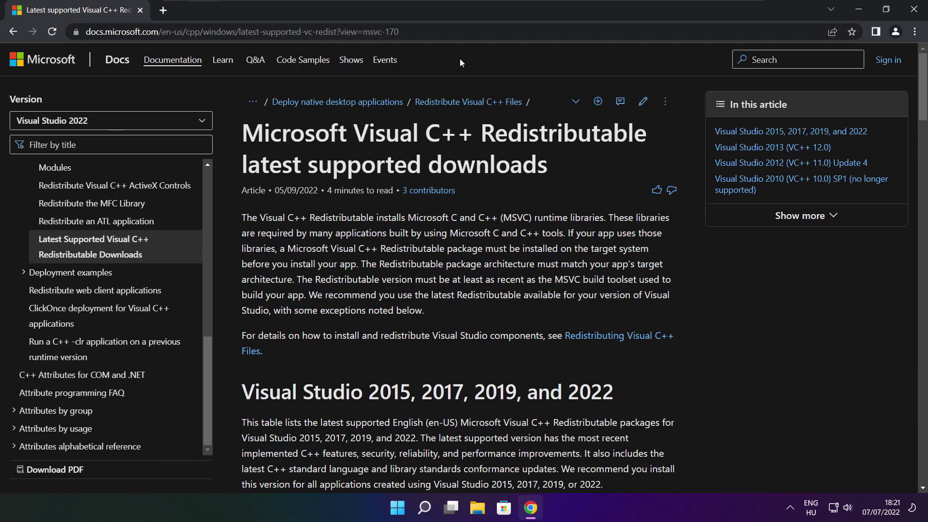
Download the ARM64, X86 and X64 Visual C++ Redistributable installers from the Visual Studio 2015, 2017, 2019, and 2022 table.
drag(922, 91, 919, 135)
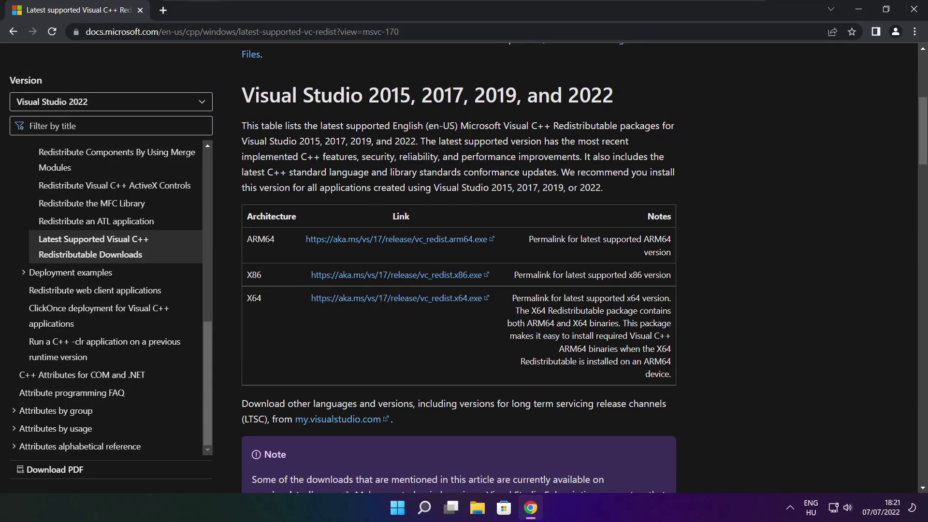
drag(246, 239, 625, 334)
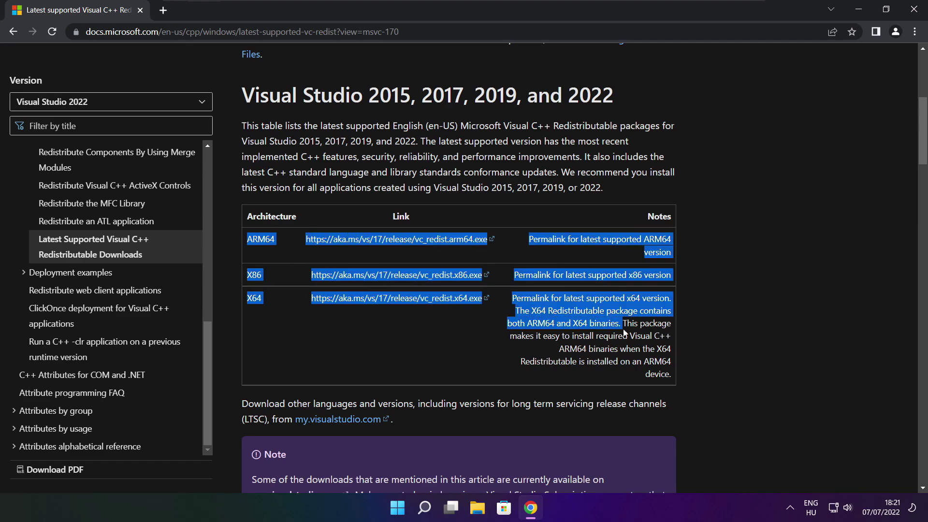
click(625, 333)
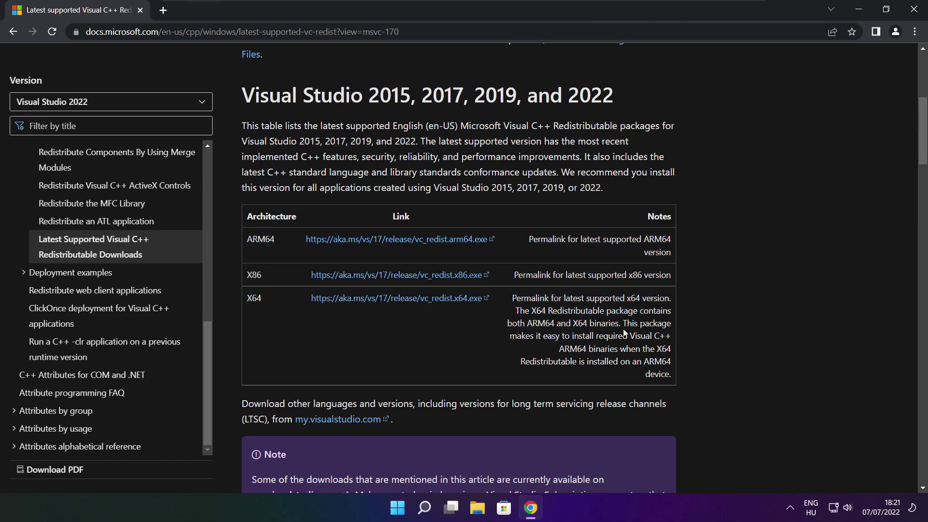
click(385, 240)
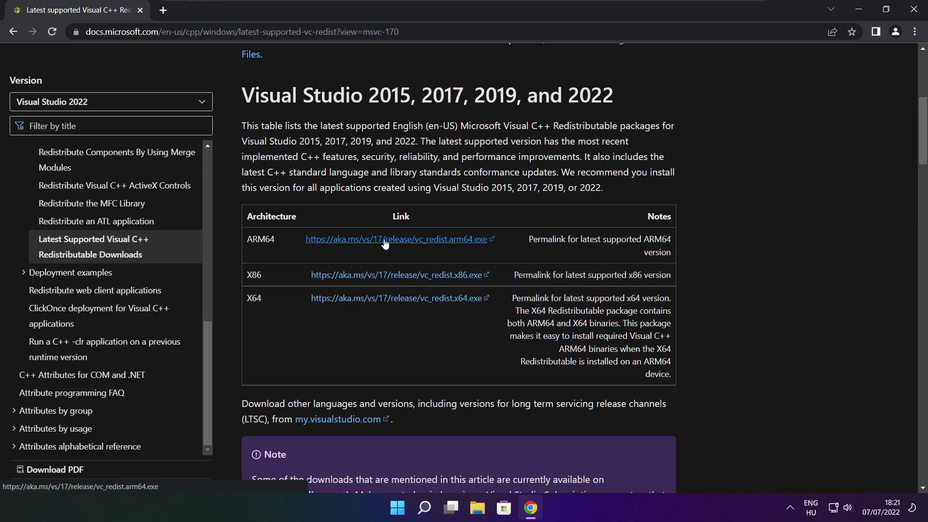
click(383, 280)
click(382, 299)
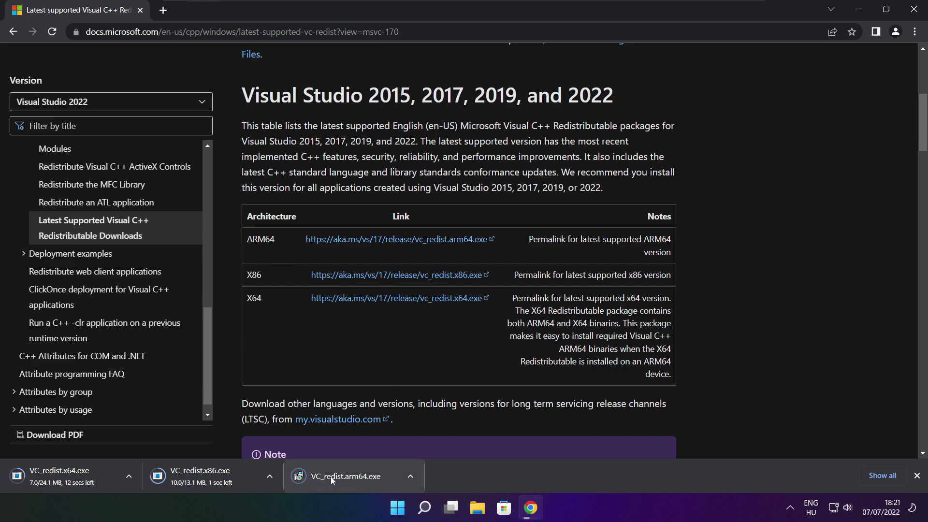
Launch VC_redist.arm64.exe, accept the license terms, run the Arm64 Visual C++ 2022 Redistributable installation and close its setup window.
click(353, 478)
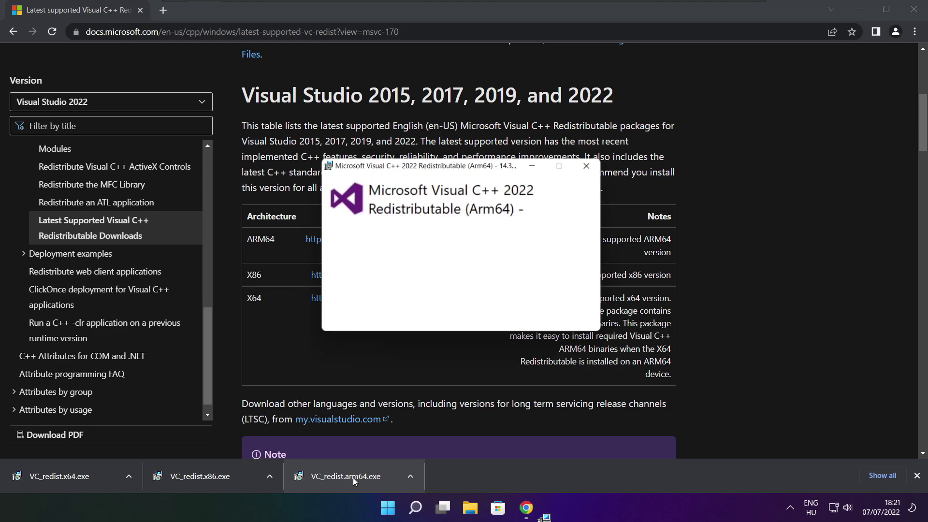
drag(596, 241, 596, 285)
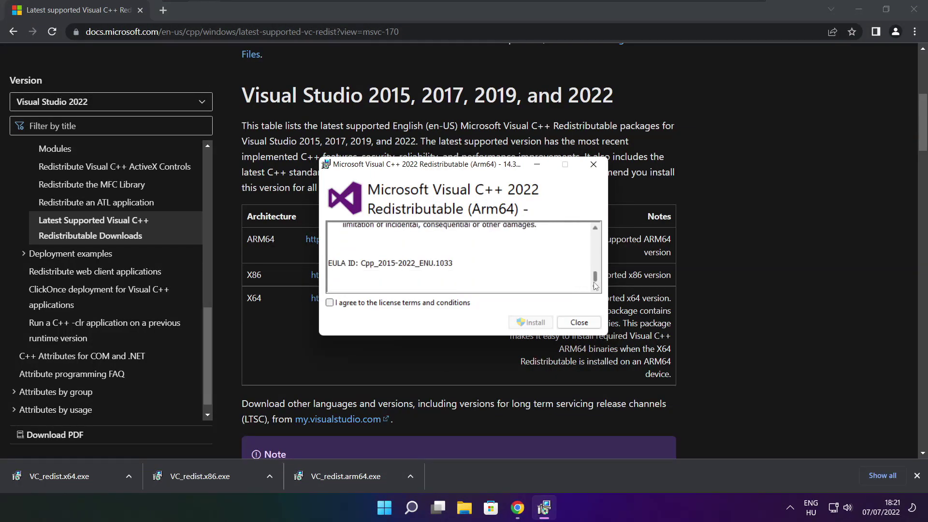
click(329, 303)
click(527, 325)
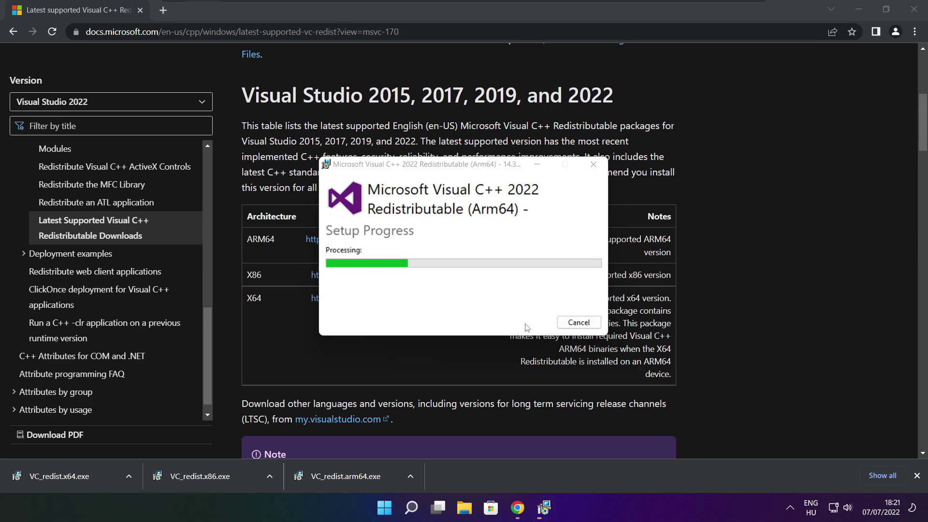
click(578, 323)
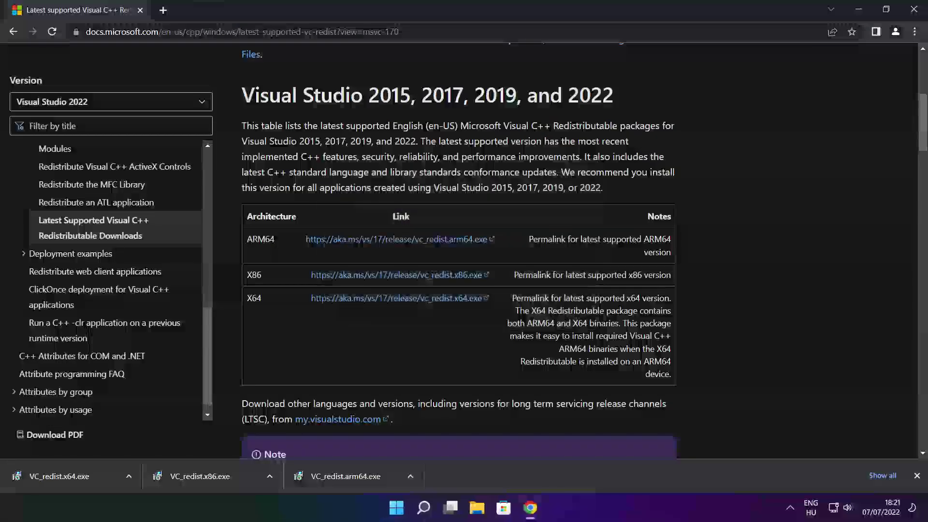
Install the x86 Visual C++ 2015-2022 Redistributable from VC_redist.x86.exe, accepting the license terms, and close the setup window.
click(220, 478)
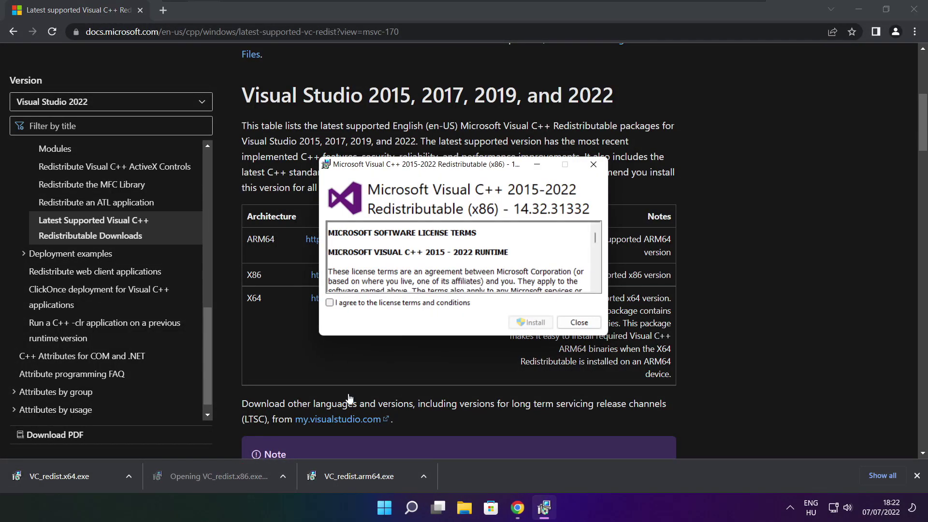
drag(596, 238, 595, 284)
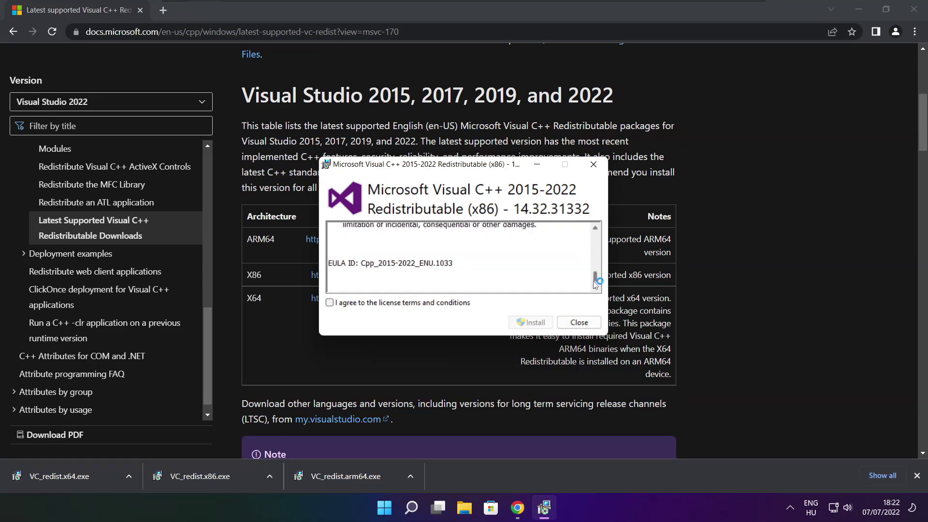
click(330, 303)
click(526, 321)
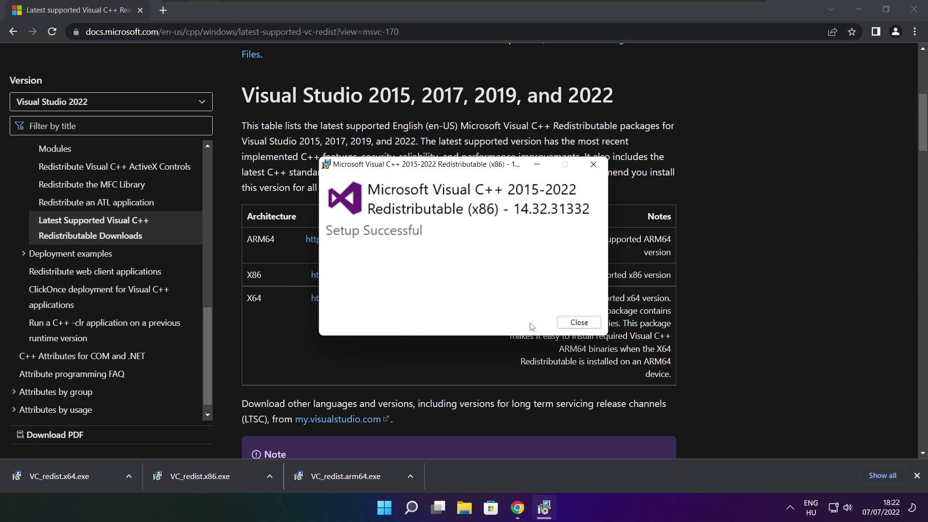
click(579, 322)
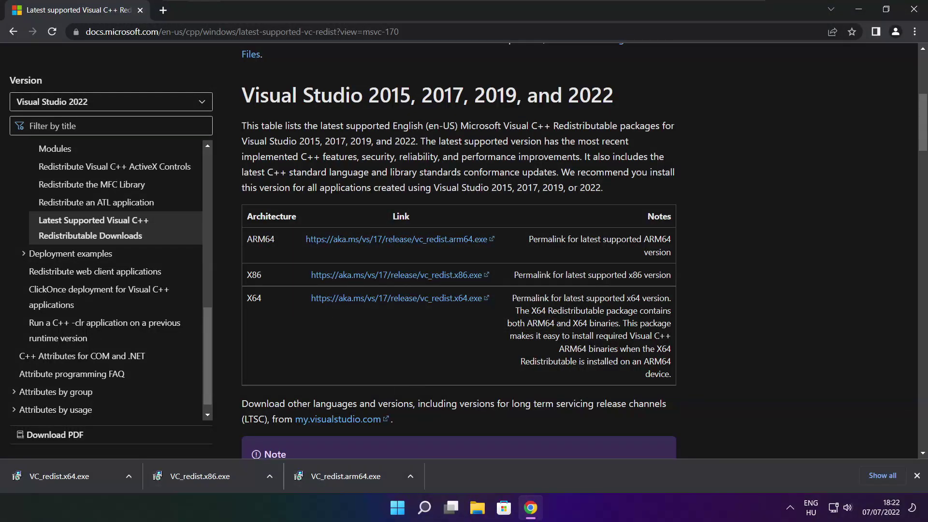
Install the x64 Visual C++ 2015-2022 Redistributable from VC_redist.x64.exe, accepting the license terms, and close the setup window and the browser.
click(78, 476)
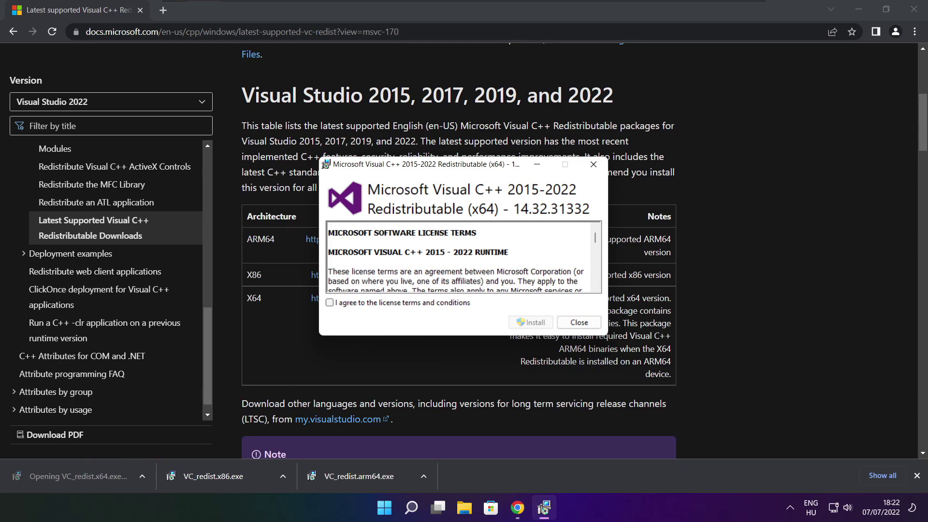
drag(595, 240, 595, 289)
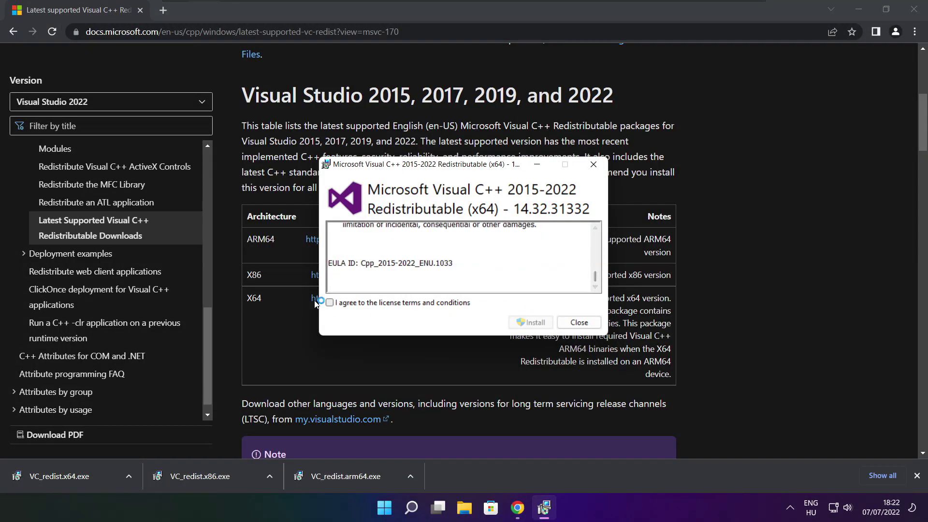
click(330, 303)
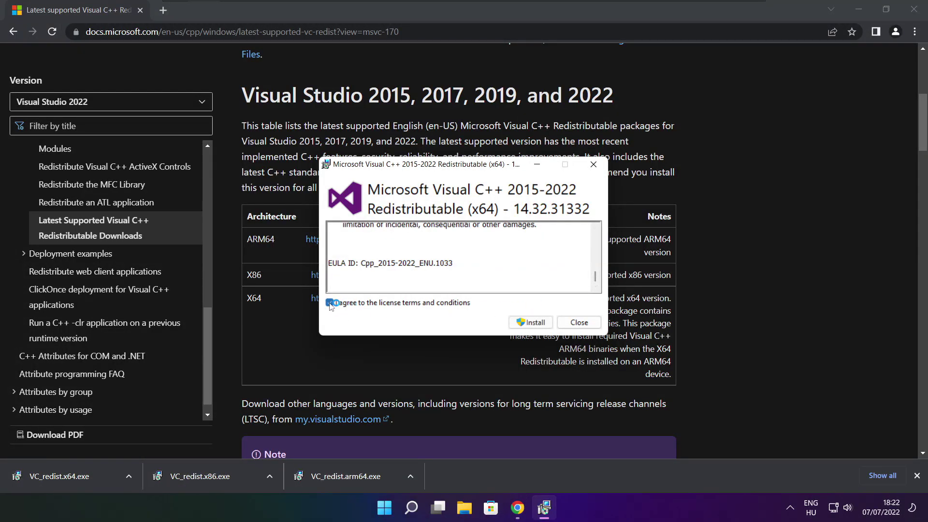
click(533, 325)
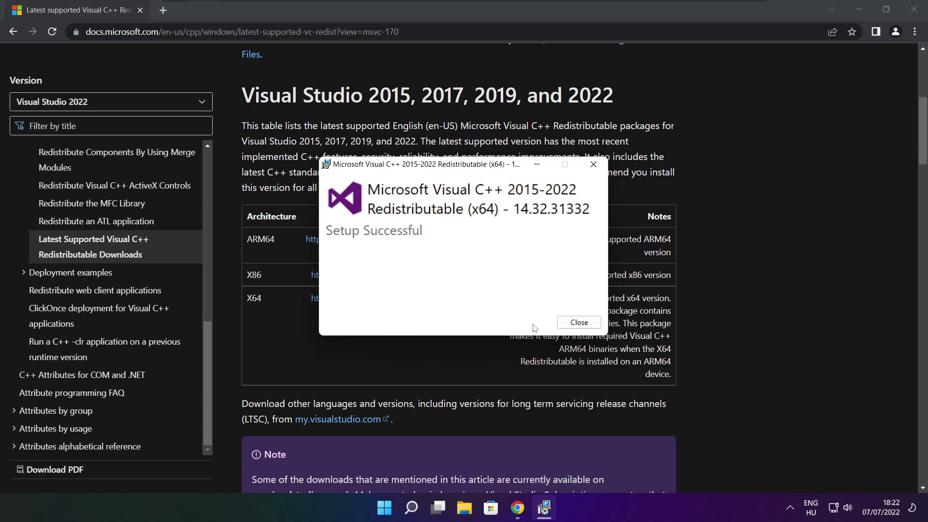
click(579, 323)
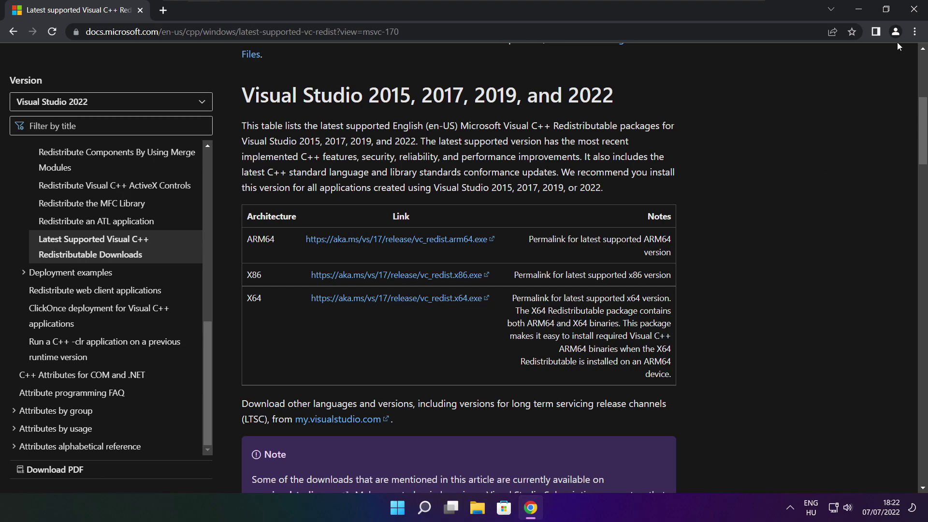
click(914, 9)
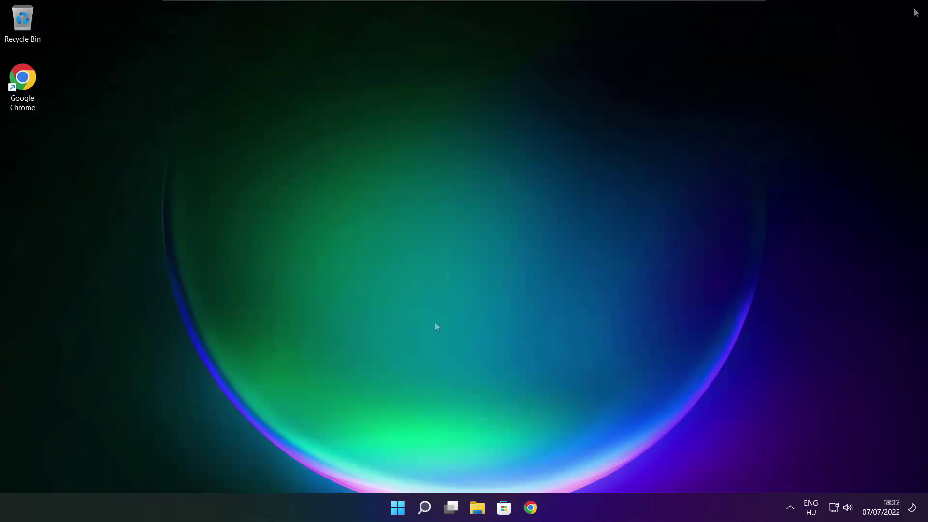
Switch to Task Manager, disable Cortana, Microsoft Edge, Microsoft Teams and Terminal as startup apps, and close it.
right_click(399, 510)
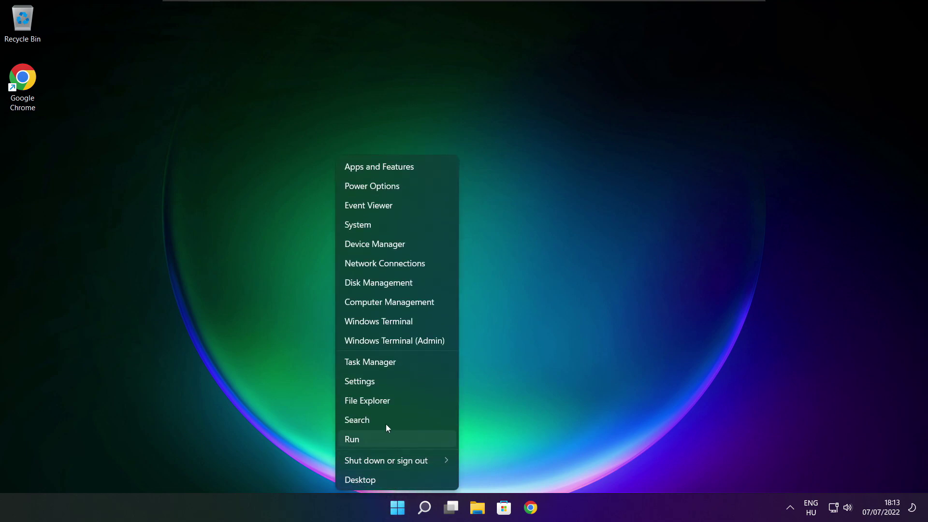
click(398, 362)
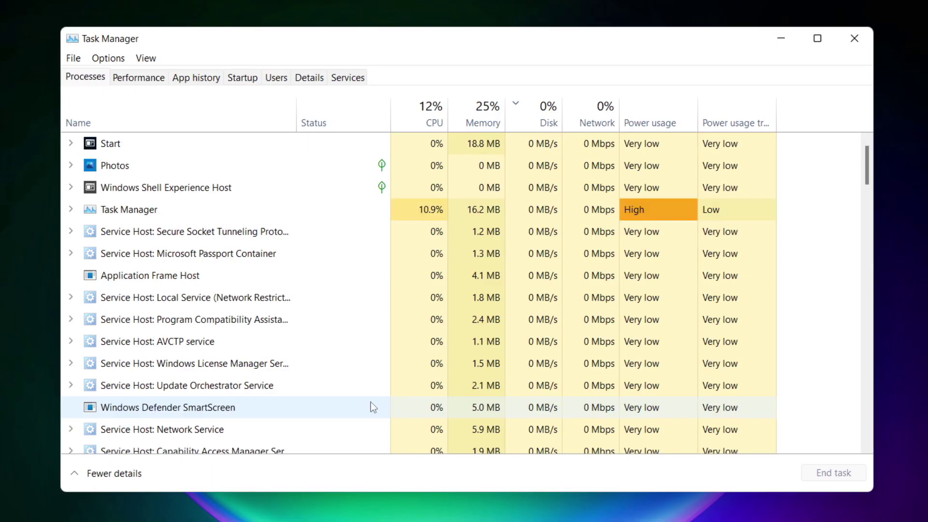
click(243, 79)
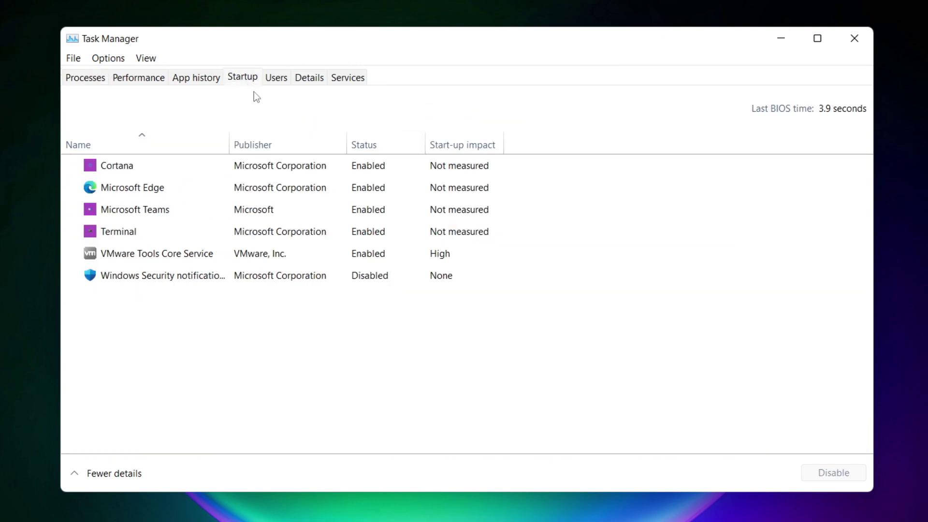
click(314, 170)
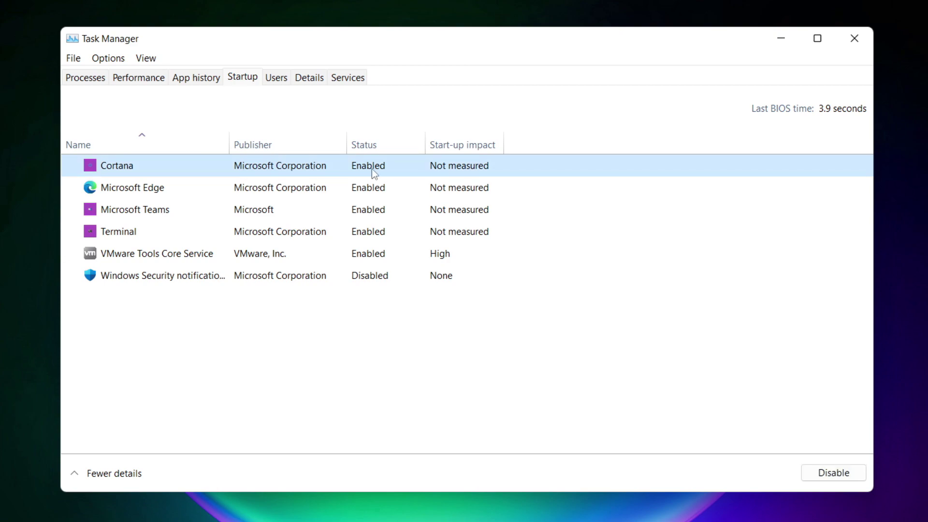
click(833, 474)
click(222, 195)
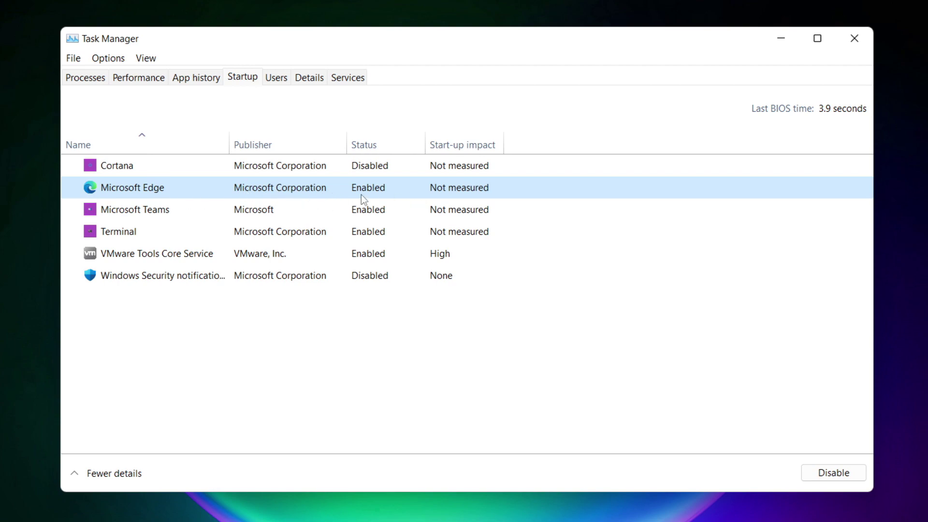
click(834, 473)
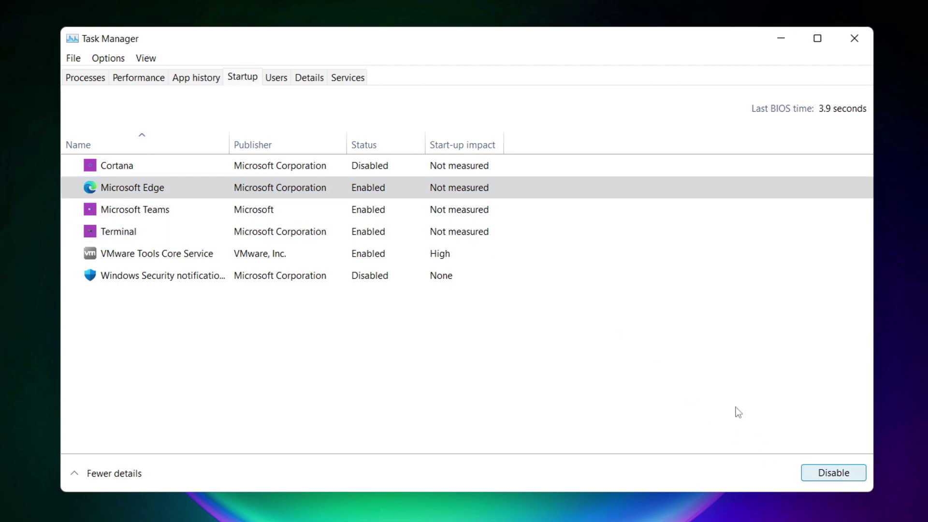
click(381, 212)
click(846, 475)
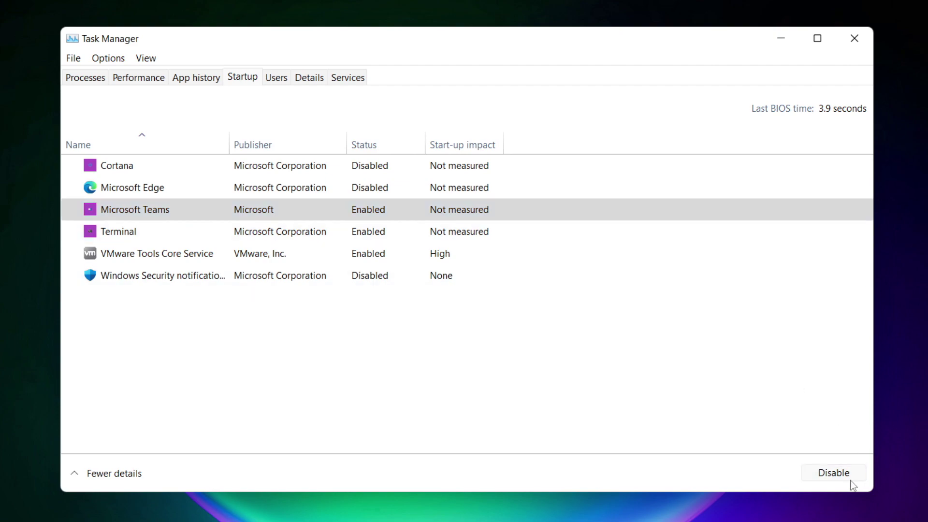
click(309, 235)
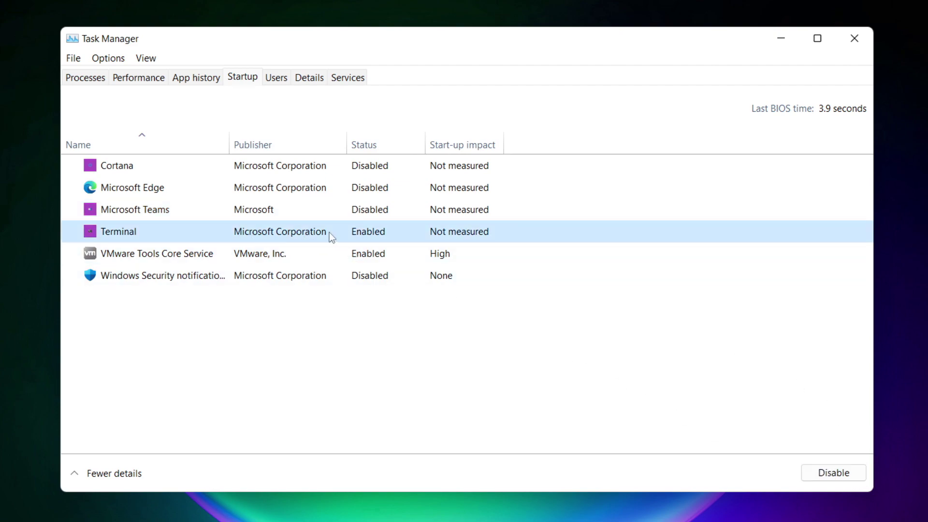
click(848, 477)
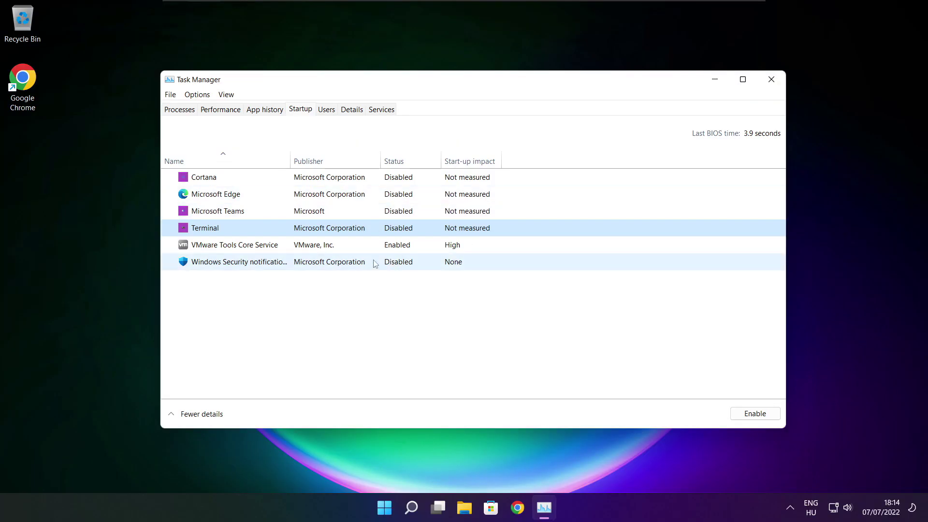
click(771, 81)
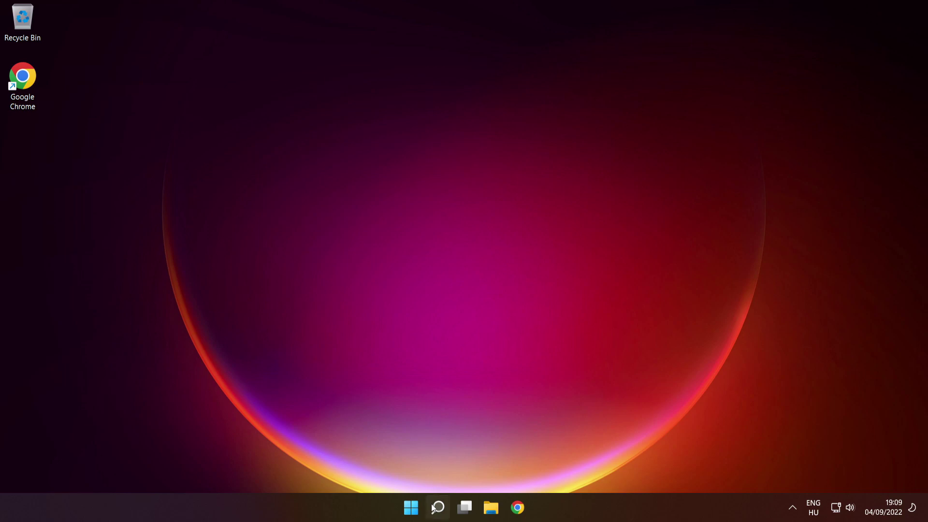
Search Windows for cmd, run Command Prompt as administrator, and move its window to the middle of the desktop.
mouse_move(437, 503)
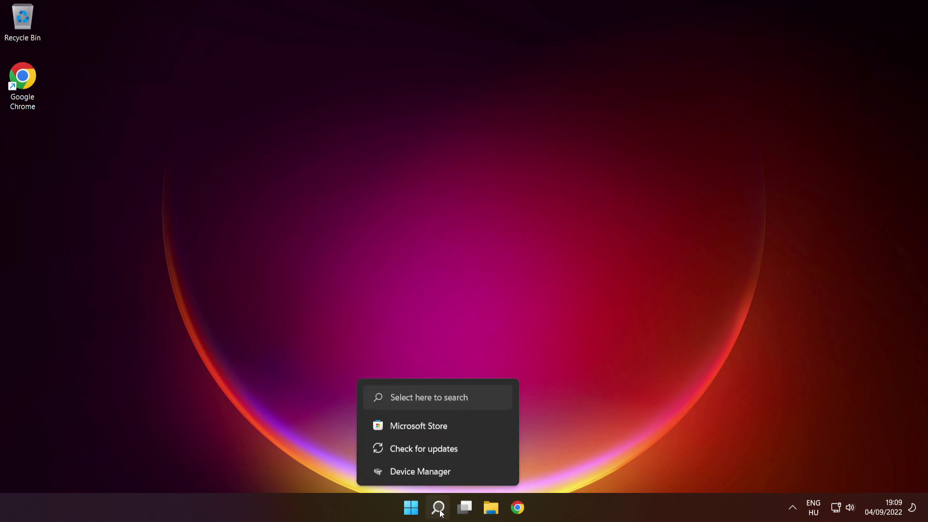
click(440, 511)
text(cmd)
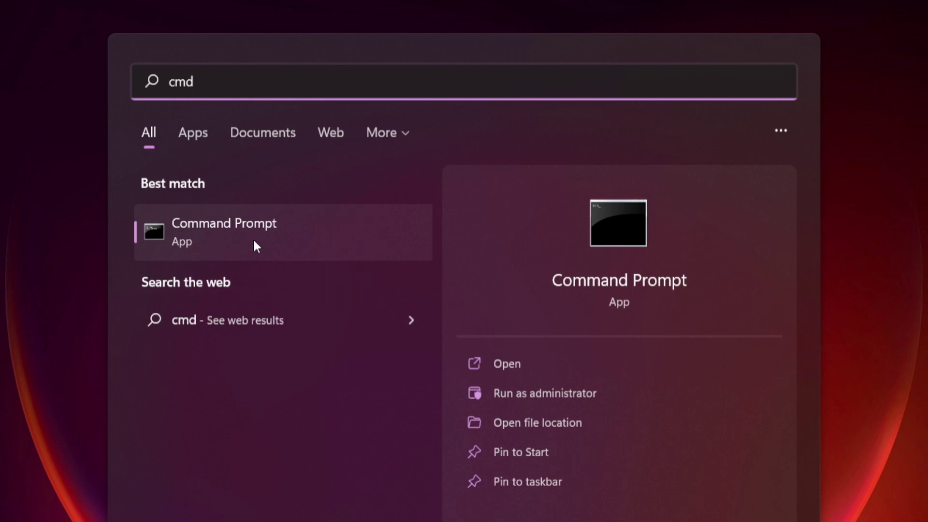
right_click(341, 227)
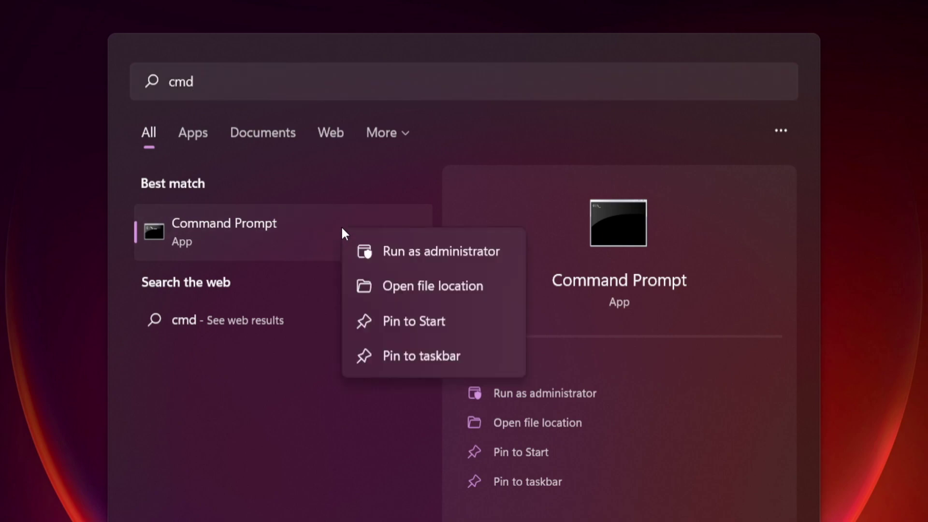
click(441, 250)
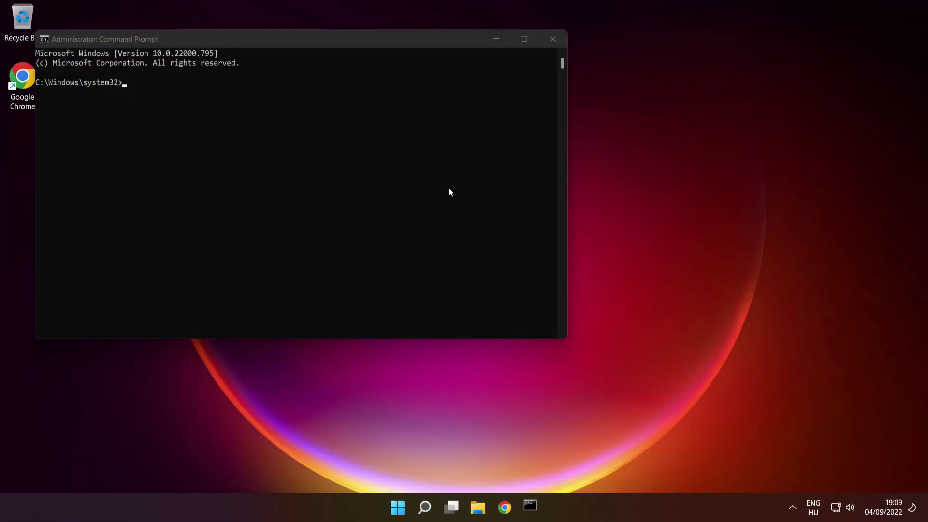
drag(374, 40, 534, 119)
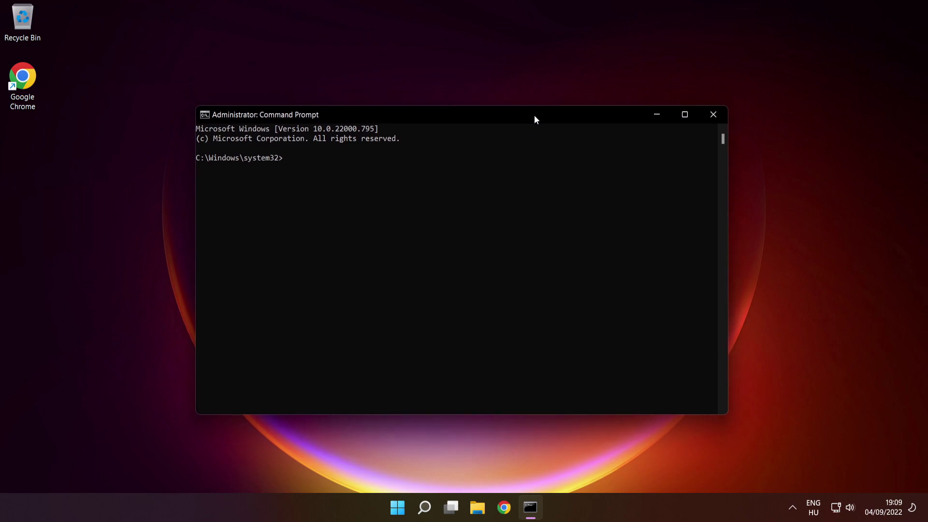
Run the system file check sfc /scannow and close Command Prompt once the scan is complete.
text(sfc /scannow)
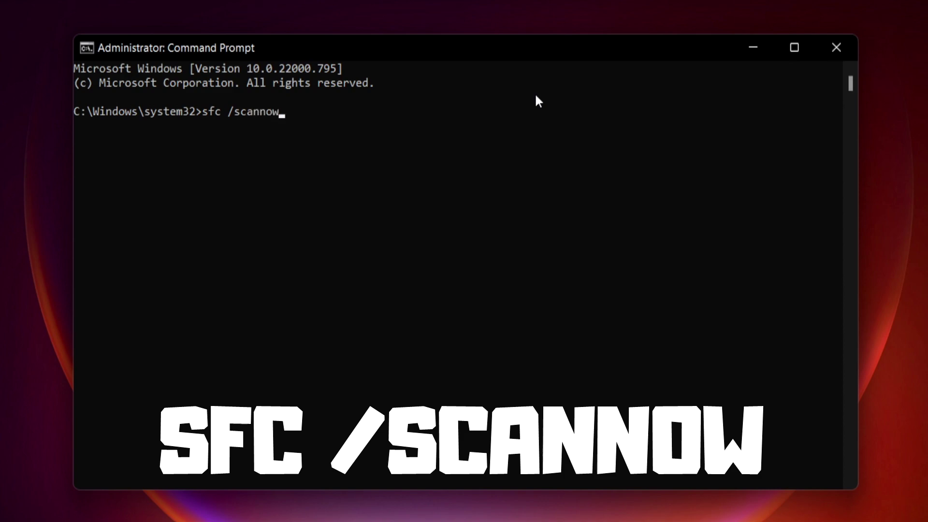
key(Return)
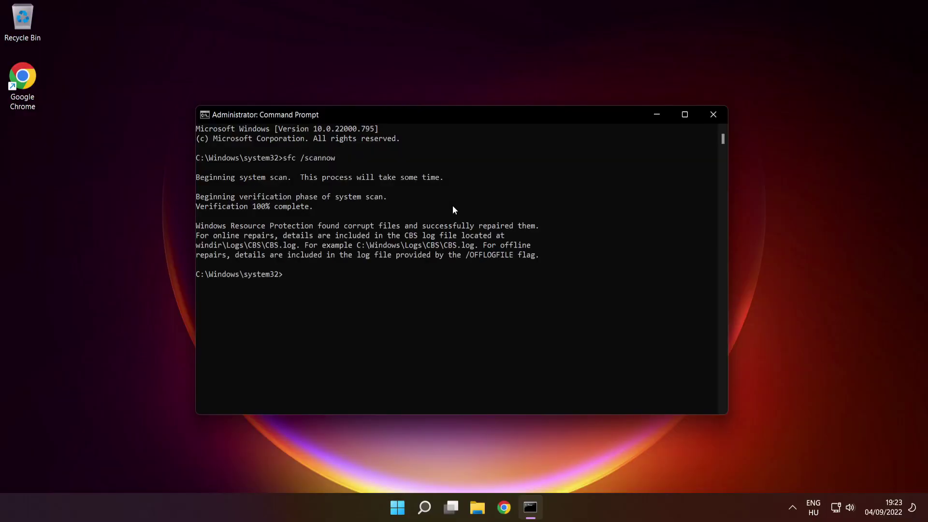
click(714, 116)
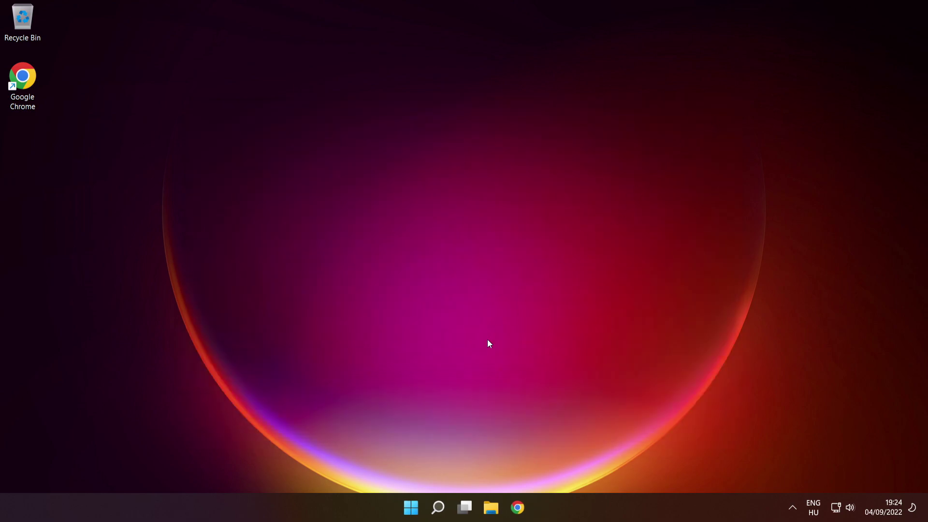
Restart the computer.
click(410, 503)
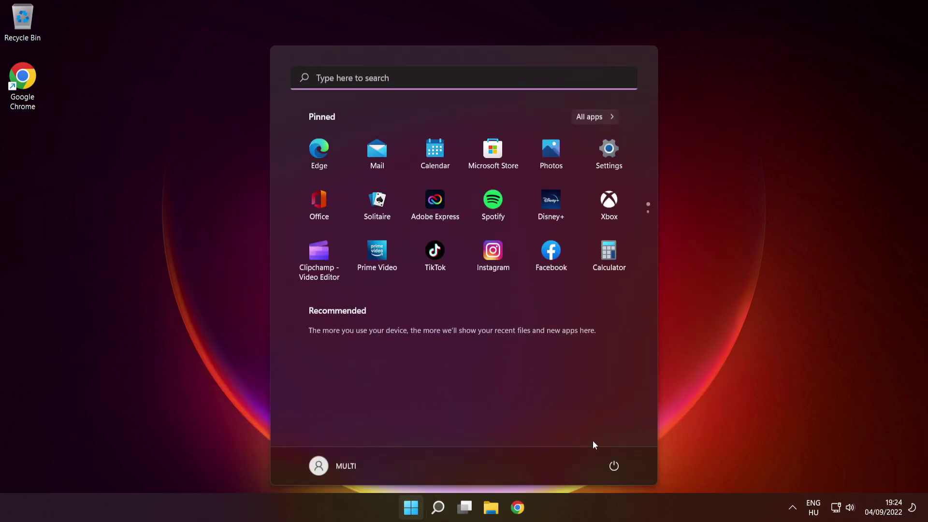
click(615, 466)
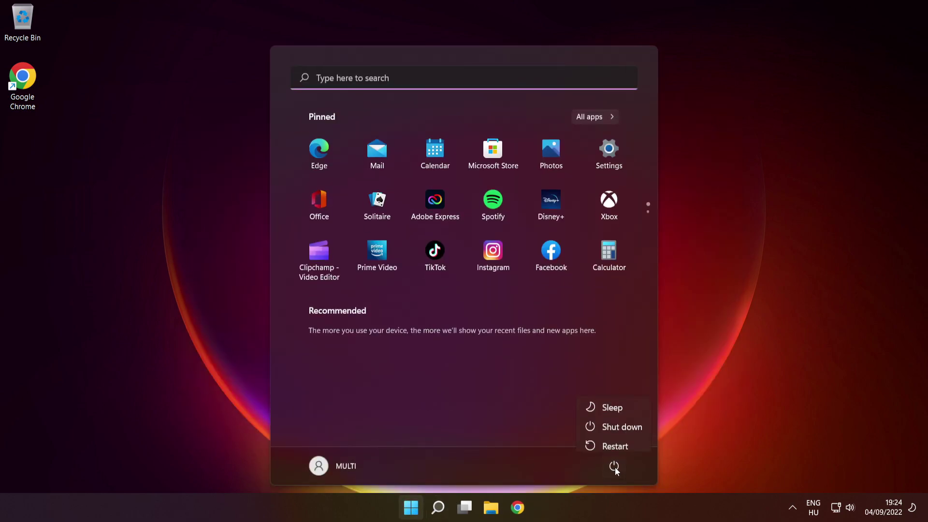
click(617, 441)
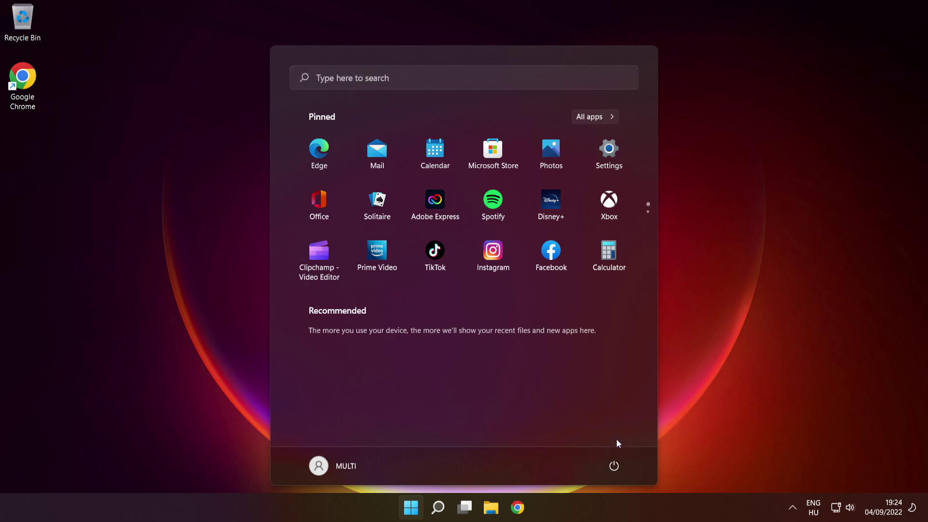